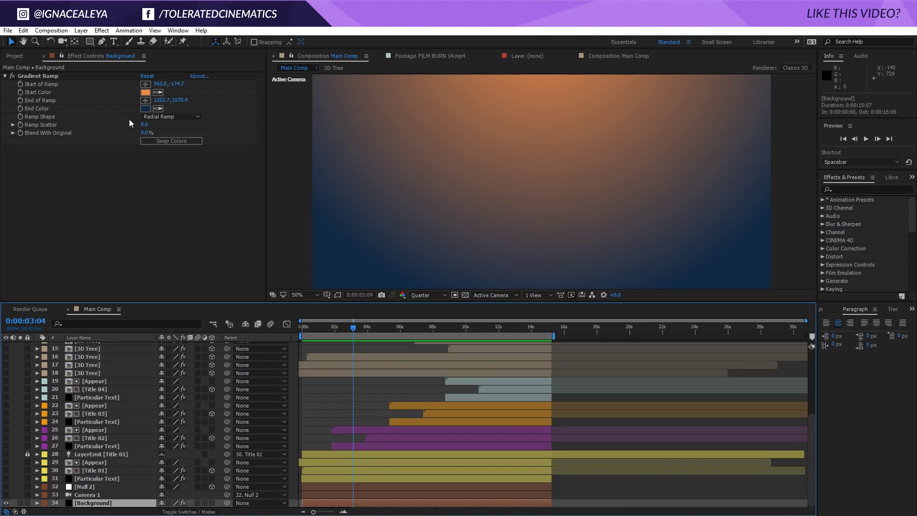
Set the viewer magnification to Fit up to 100%.
click(305, 295)
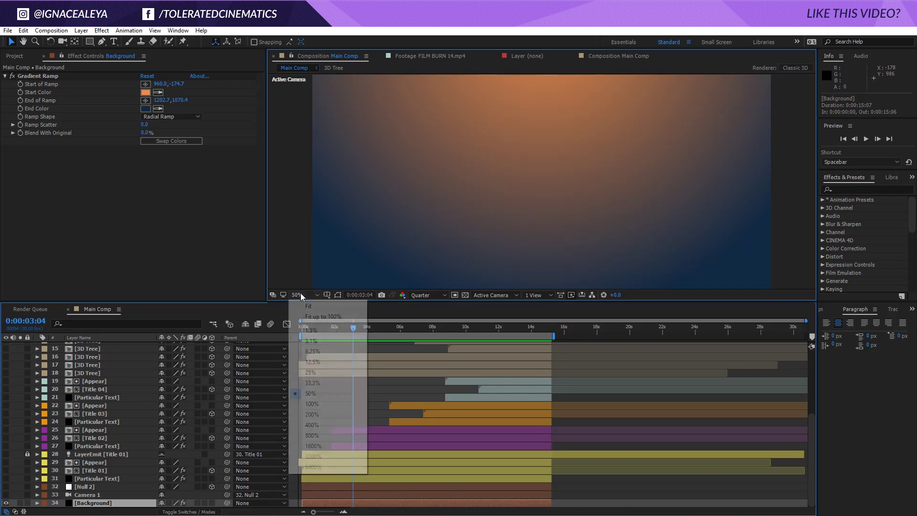
click(326, 317)
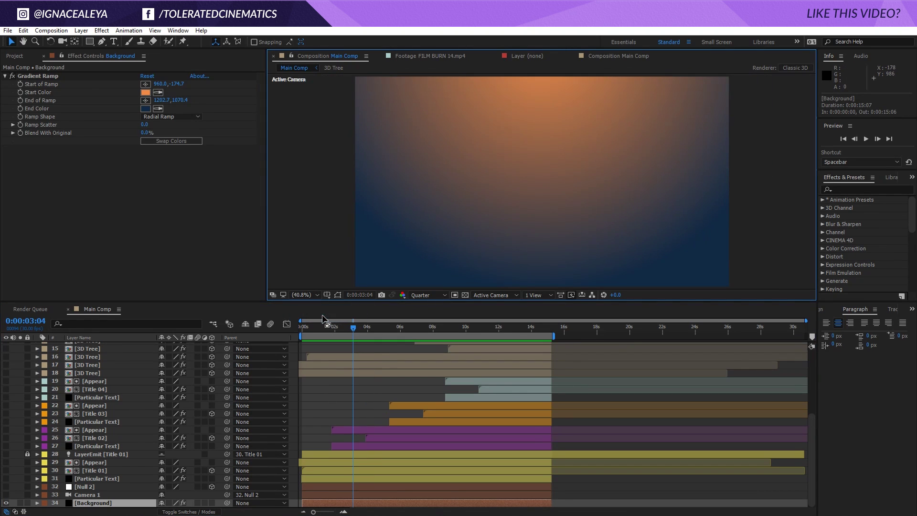
Reveal Null 2's Position and check Z going from 0 at the start to 6000 at the end.
click(105, 495)
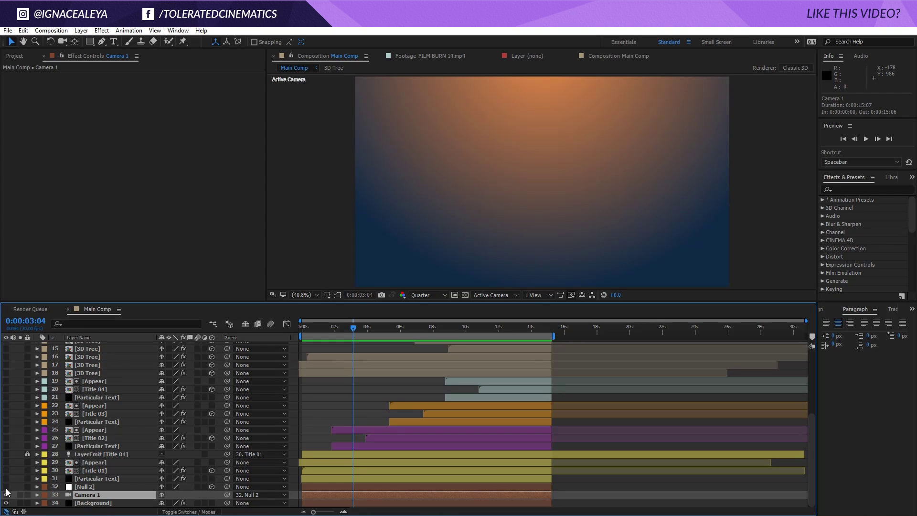
click(82, 488)
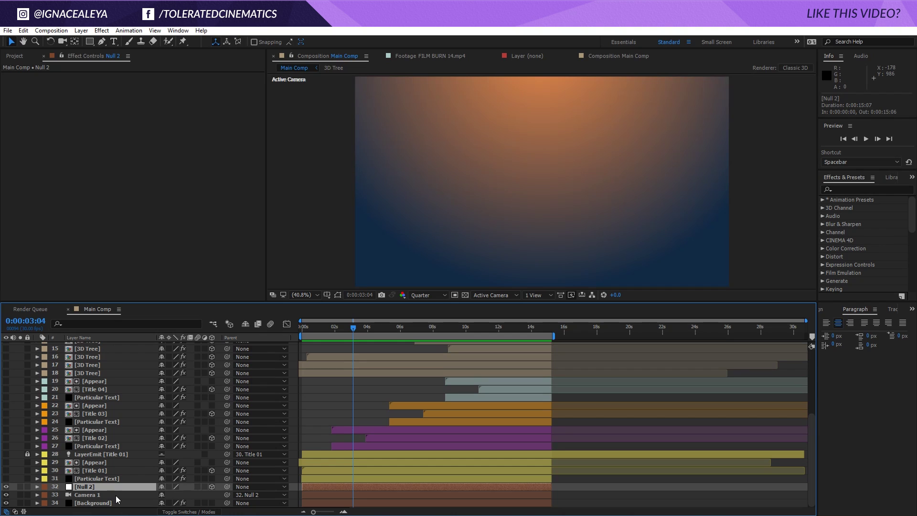
key(p)
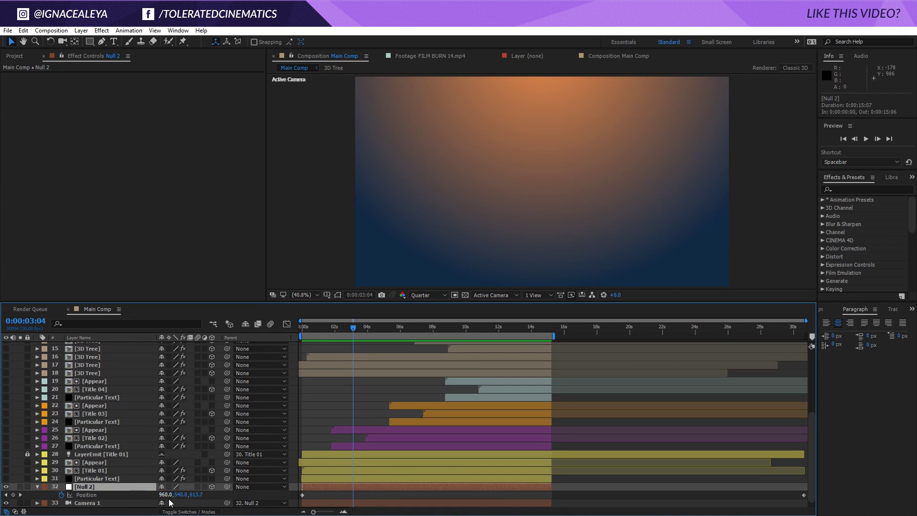
drag(310, 327, 277, 349)
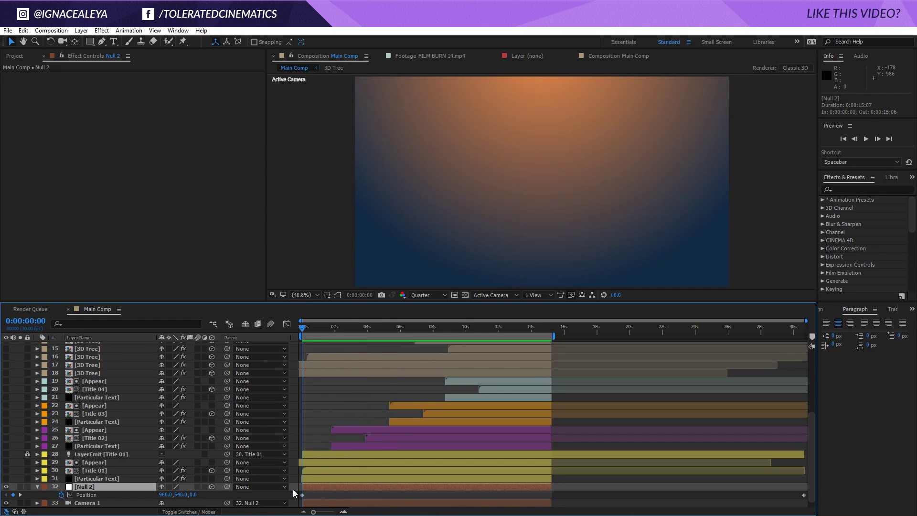
key(End)
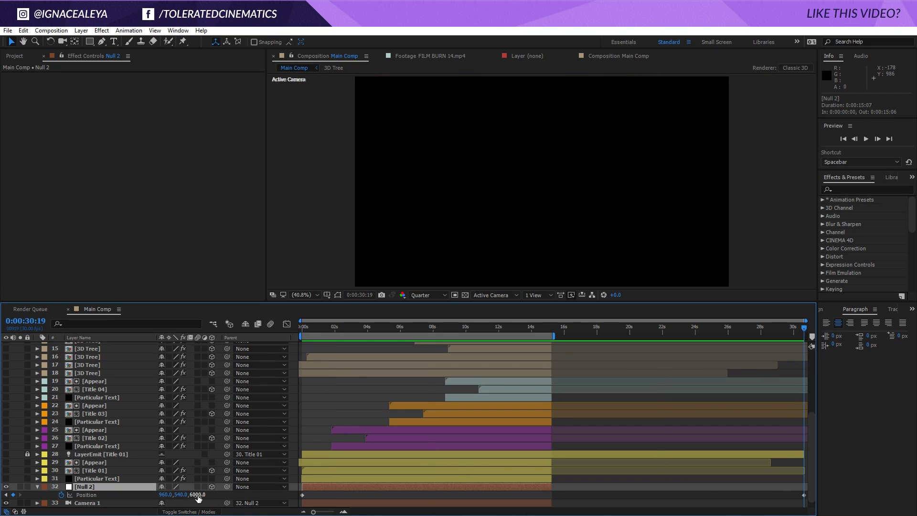
click(358, 335)
key(Home)
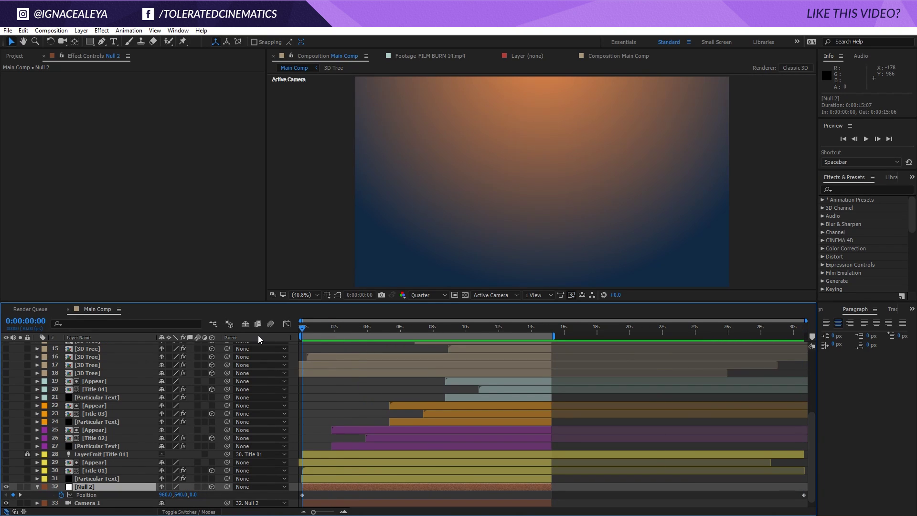
Make the Particular Text layer visible and reveal its keyframed properties.
click(103, 479)
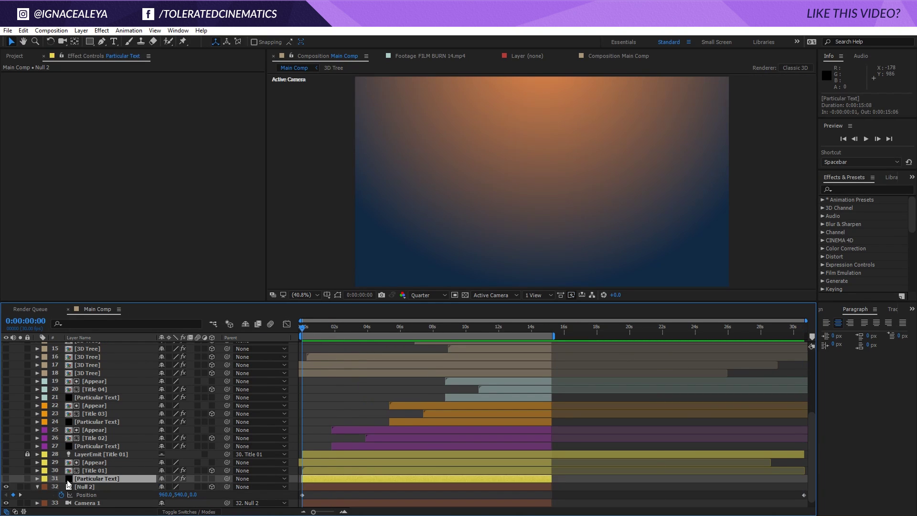
click(5, 478)
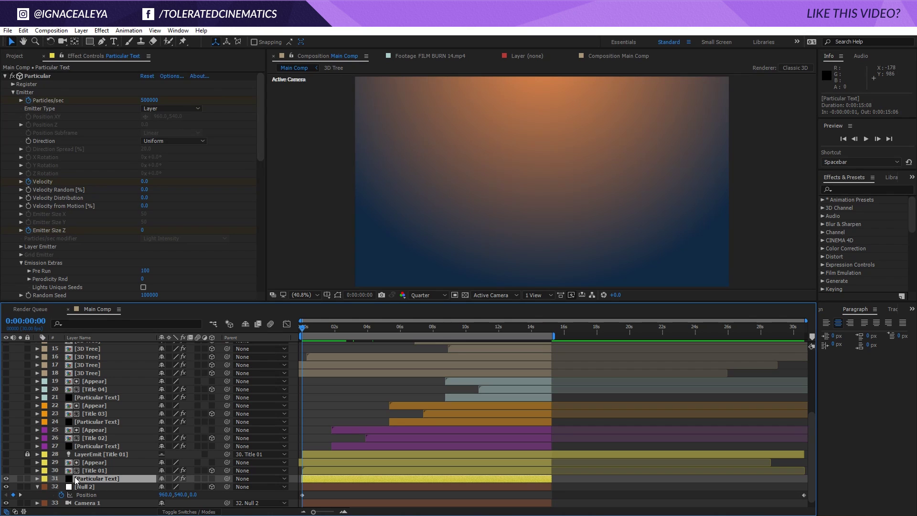
key(u)
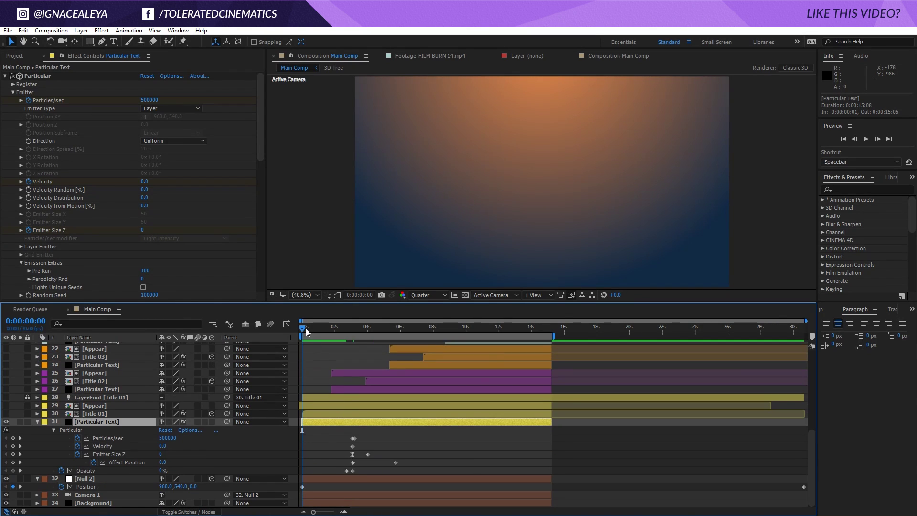
Scrub to around 0:00:03:14 to preview the particle title forming.
drag(306, 332, 358, 403)
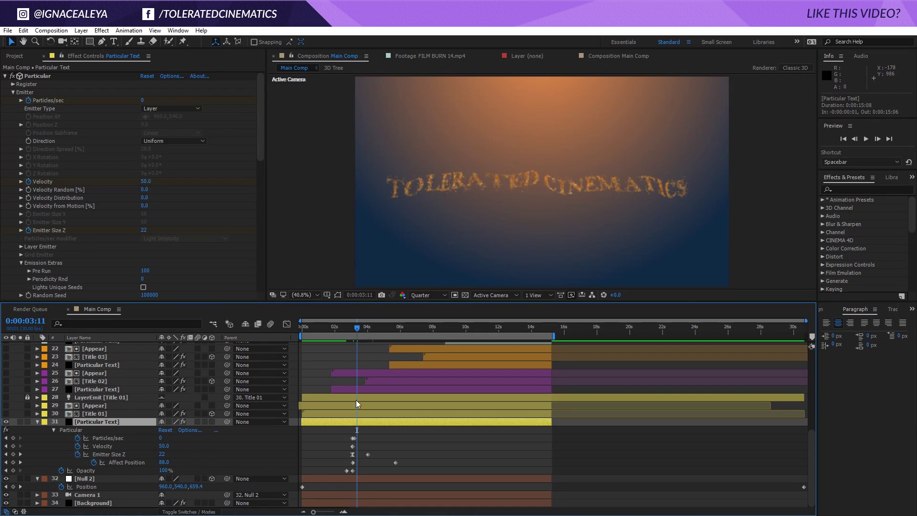
click(352, 354)
mouse_move(358, 332)
mouse_down()
mouse_move(351, 334)
mouse_move(359, 337)
mouse_up()
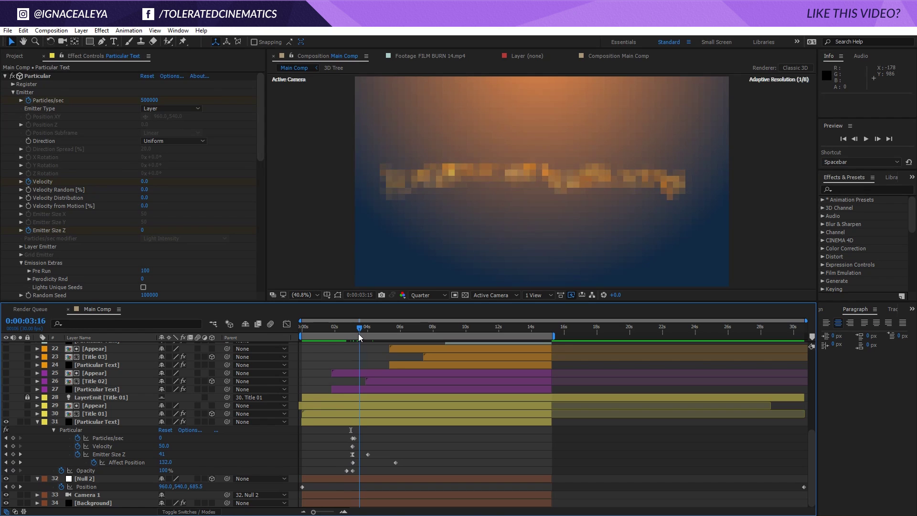
key(space)
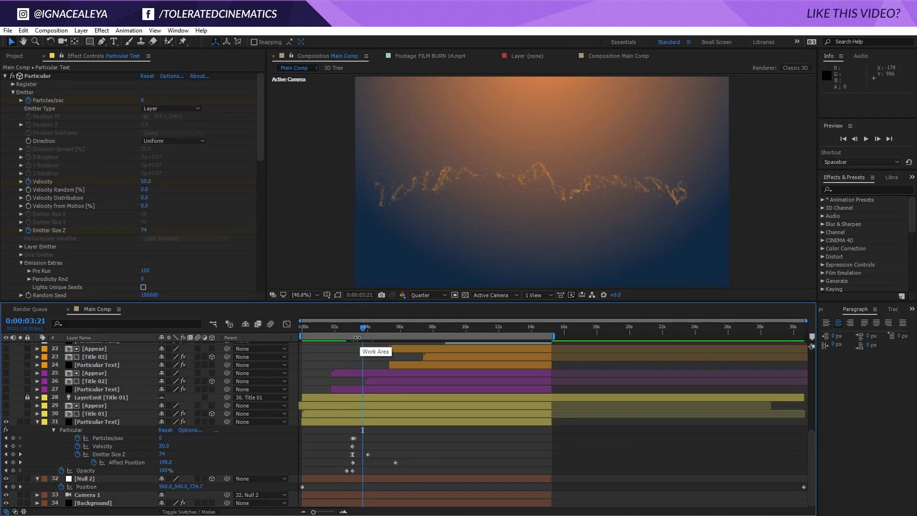
mouse_move(365, 329)
mouse_down()
mouse_move(375, 329)
mouse_move(359, 344)
mouse_up()
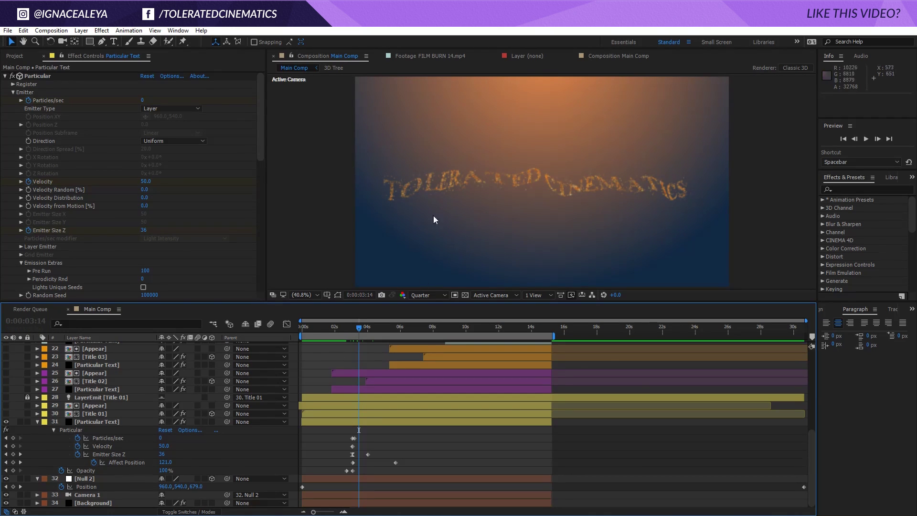
click(106, 424)
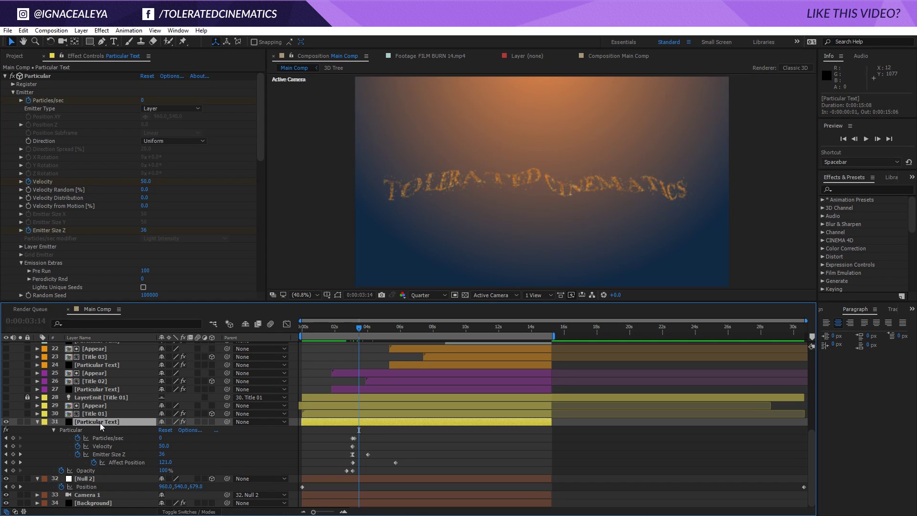
Toggle the Particular effect settings and view Title 01's effects.
click(5, 79)
click(5, 77)
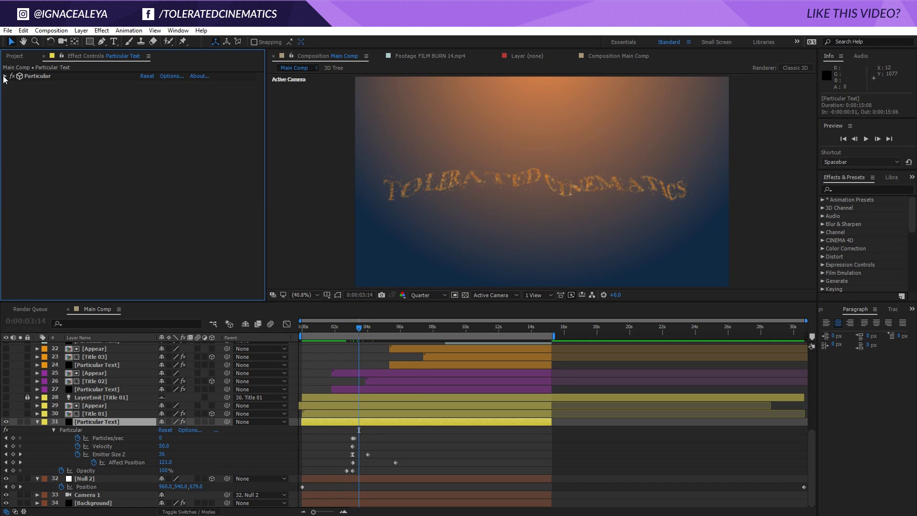
click(5, 77)
click(5, 77)
click(108, 414)
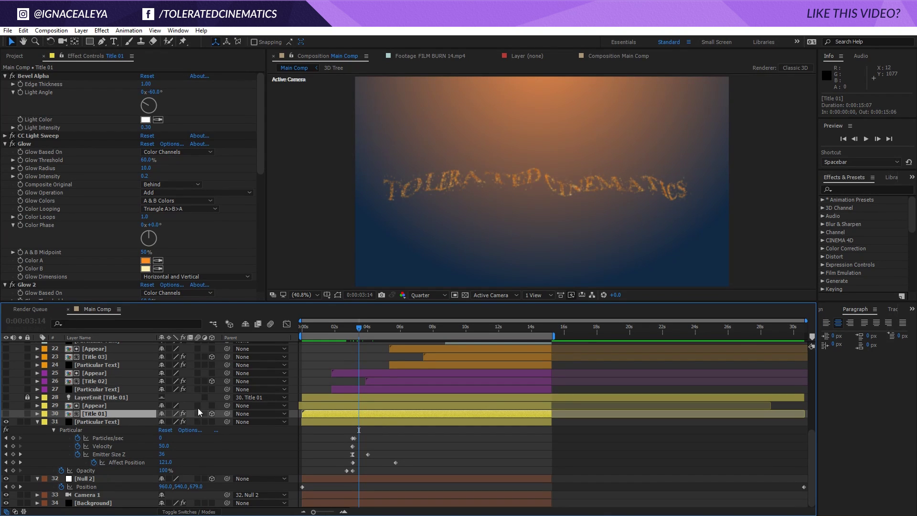
Review Particular Text's expanded Particular parameters, then select the Appear layer.
click(120, 422)
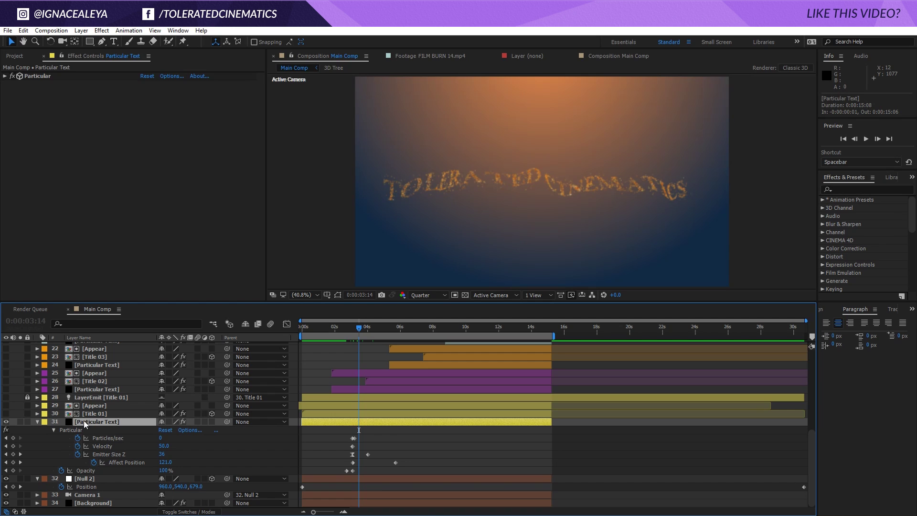
click(5, 76)
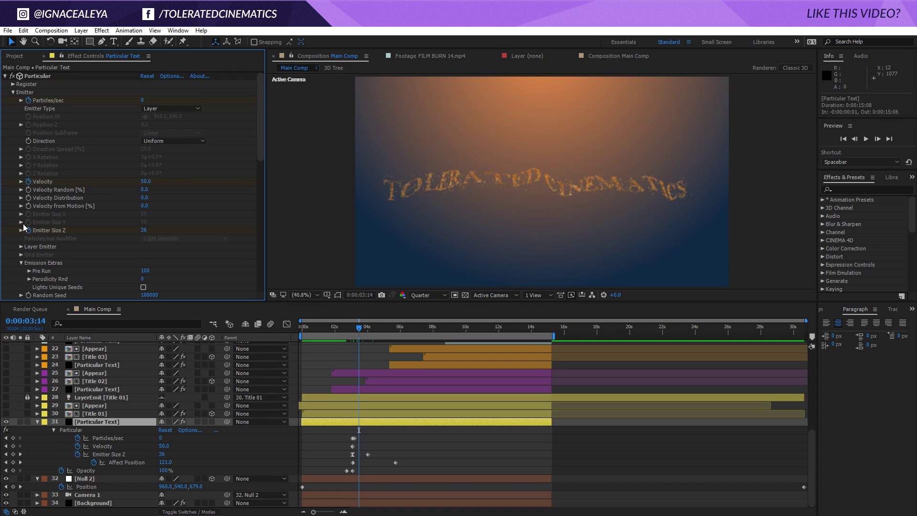
scroll(18, 230, down, 5)
scroll(18, 230, up, 5)
click(101, 406)
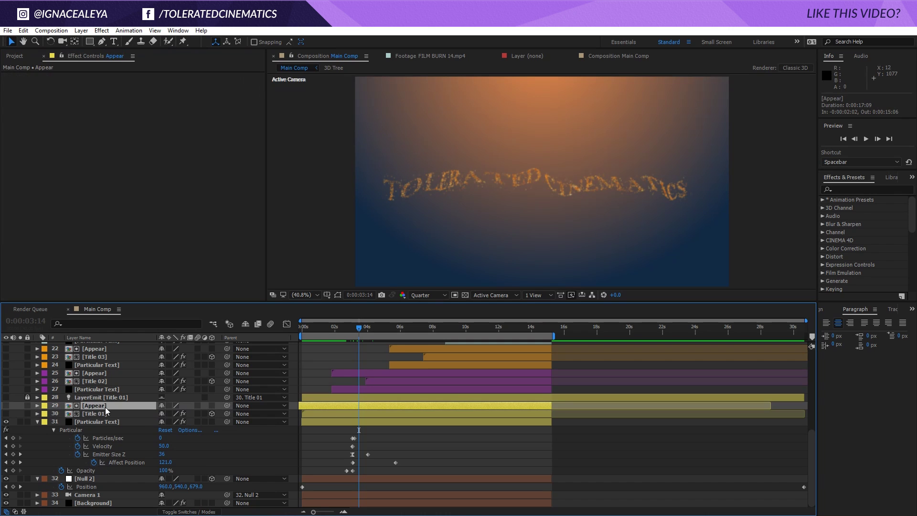
Open the Appear precomp and inspect the FN layer's Fractal Noise effect.
double_click(106, 408)
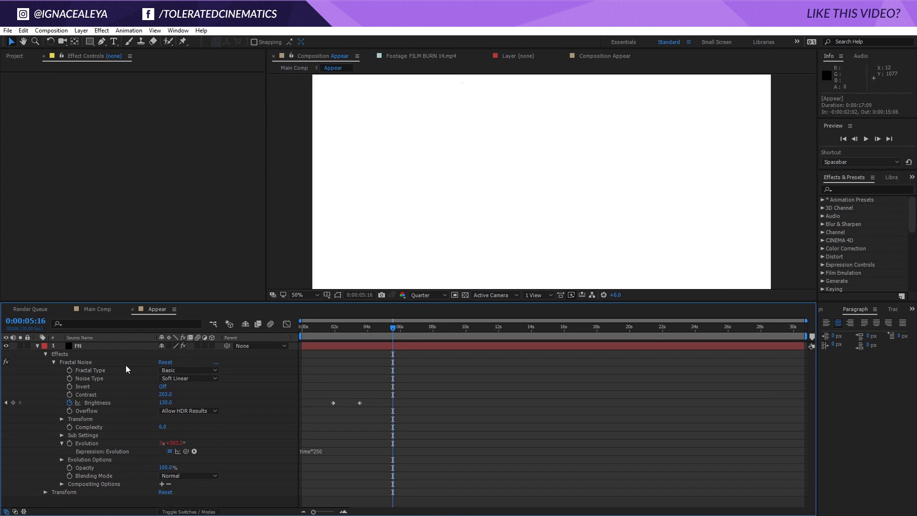
drag(328, 327, 302, 327)
click(347, 371)
click(94, 354)
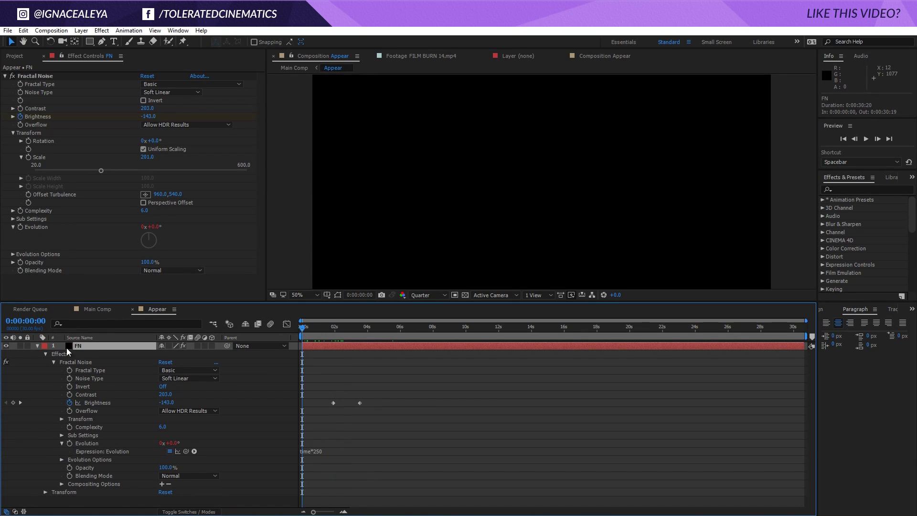
click(37, 346)
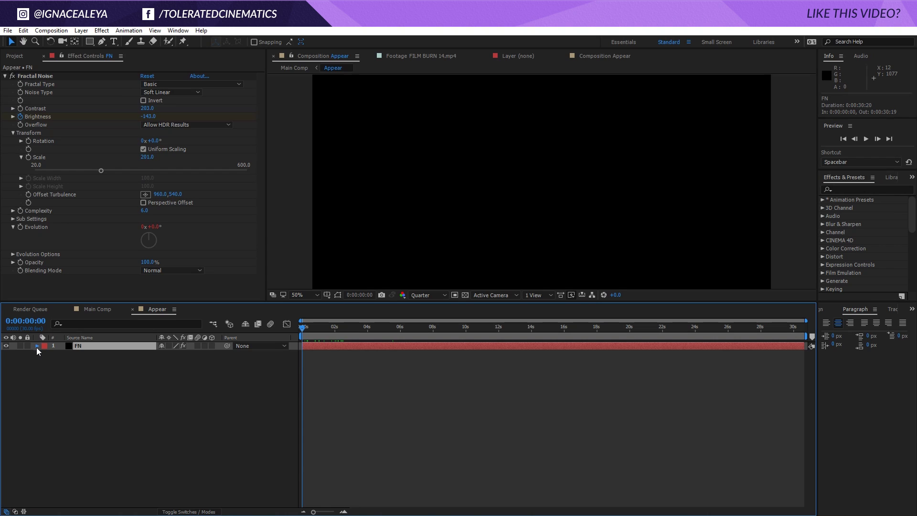
click(38, 346)
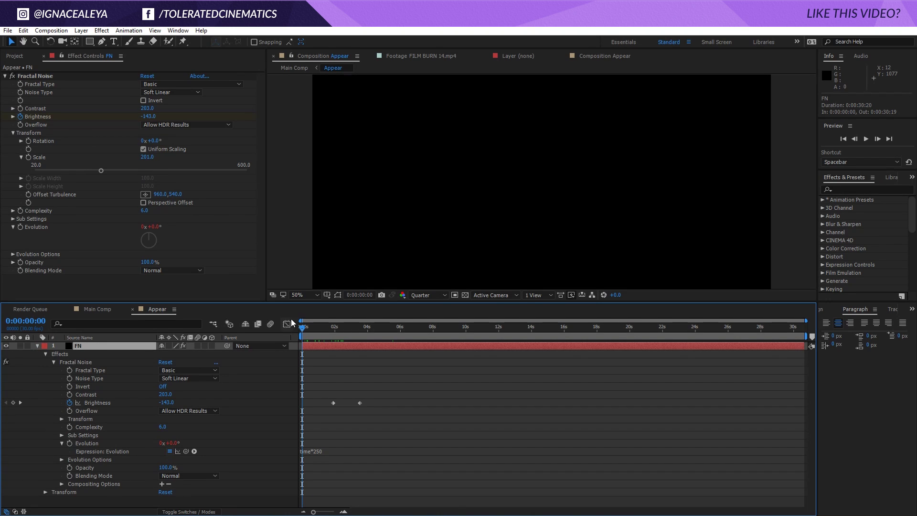
Scrub forward to watch the fractal noise evolve, then return to Main Comp.
drag(302, 328, 359, 348)
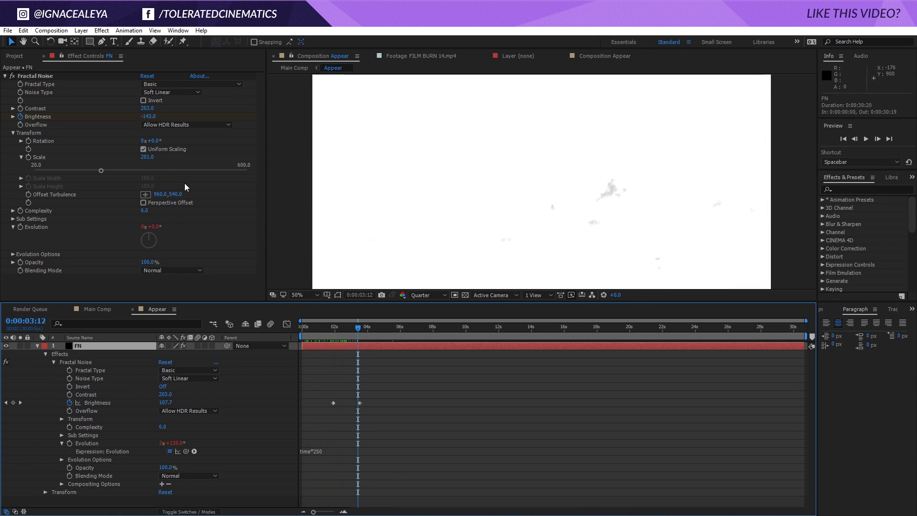
click(5, 76)
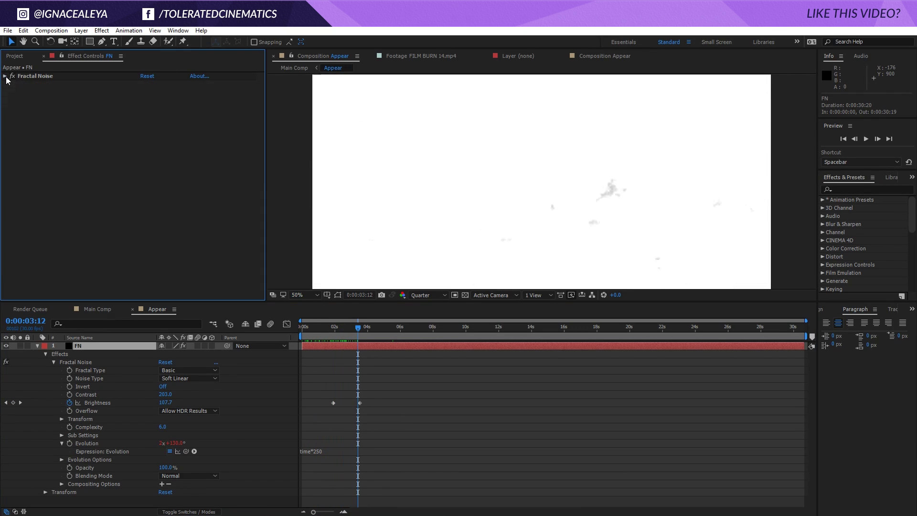
click(100, 308)
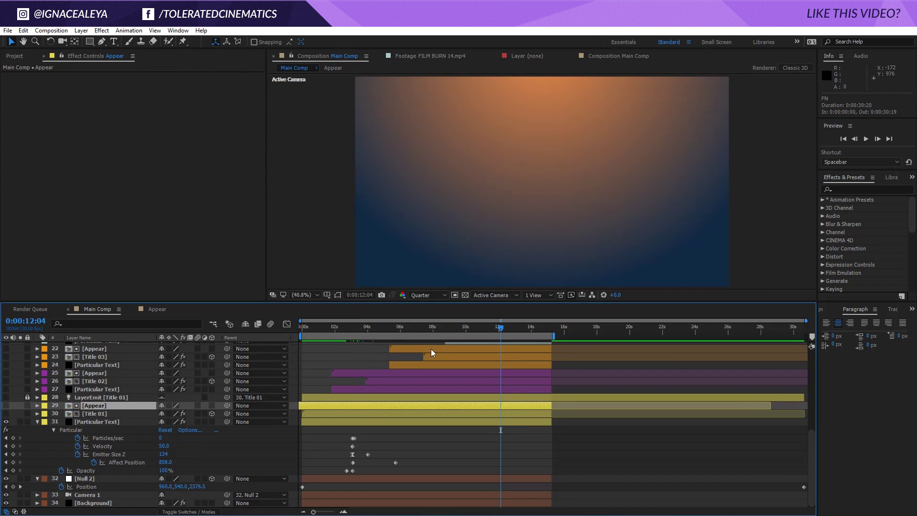
drag(372, 337, 344, 345)
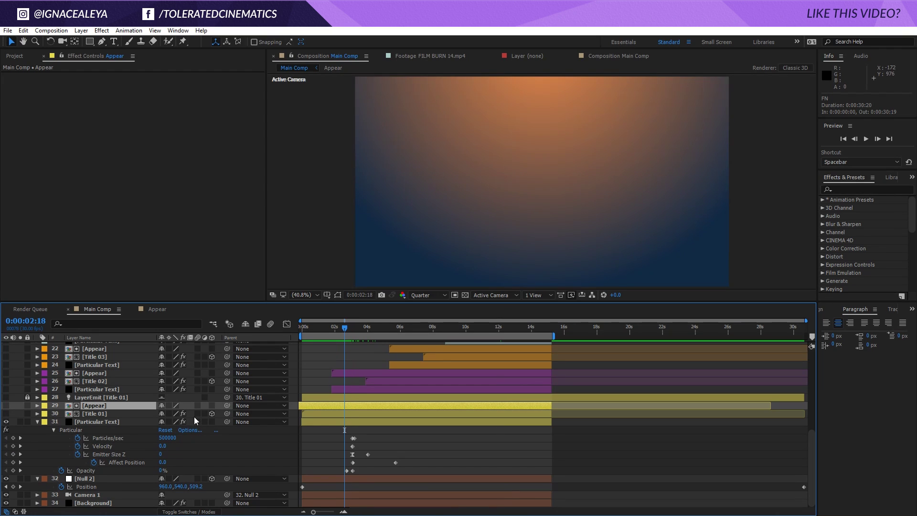
click(102, 413)
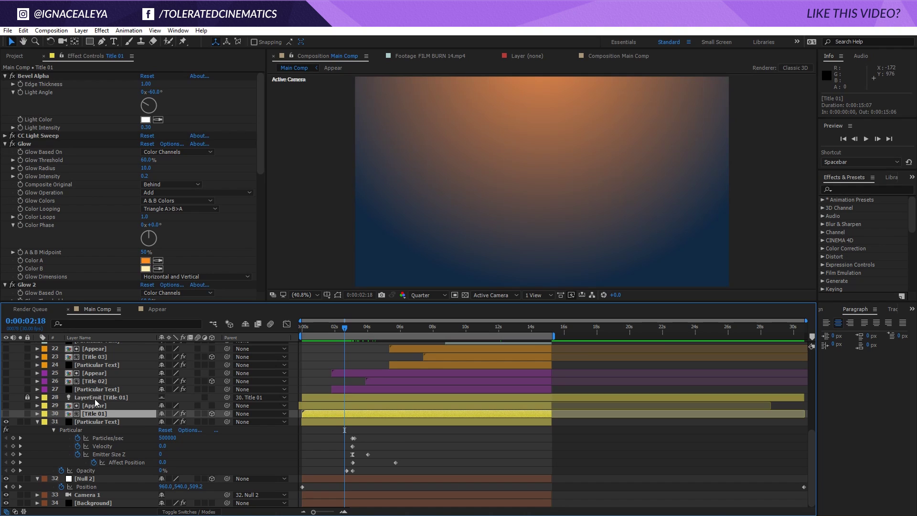
scroll(96, 403, up, 3)
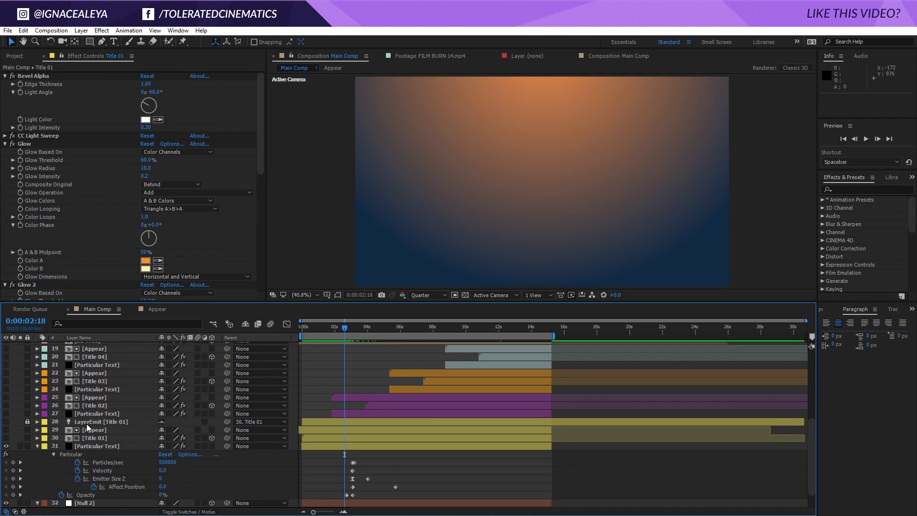
click(90, 448)
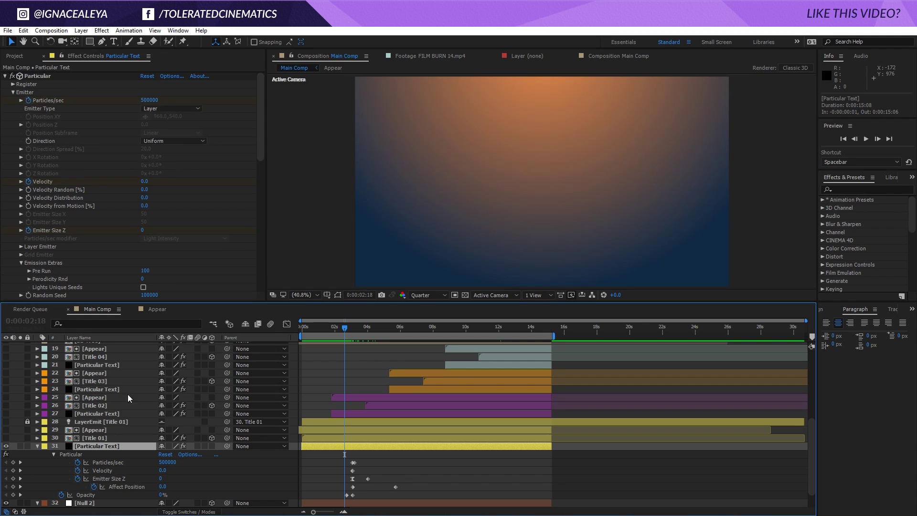
click(100, 414)
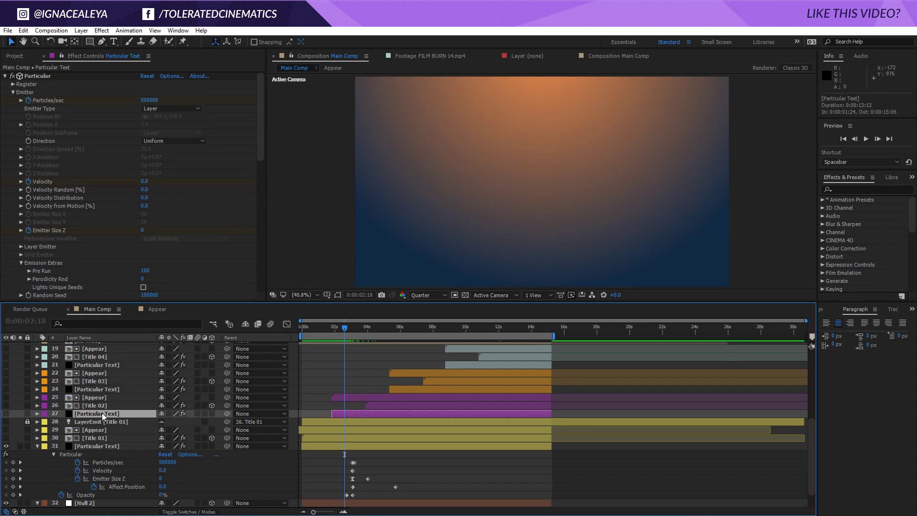
scroll(102, 413, up, 1)
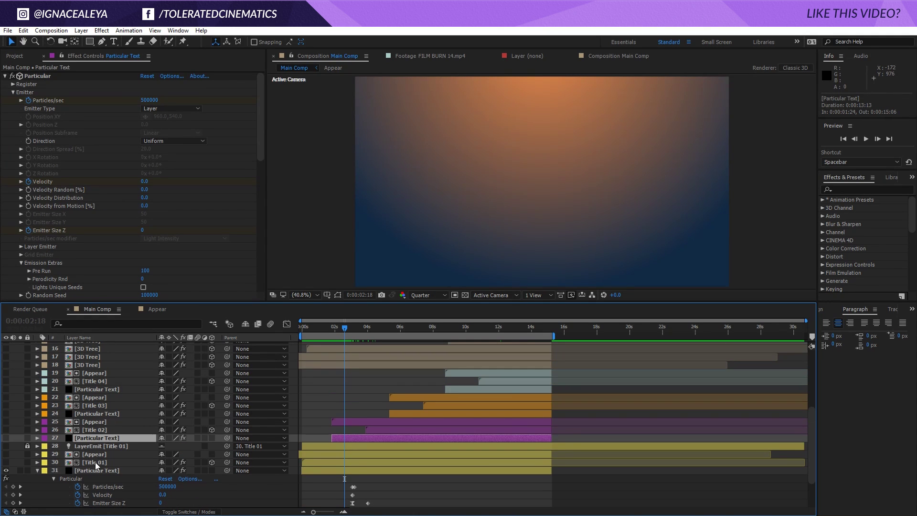
click(96, 474)
scroll(95, 475, down, 2)
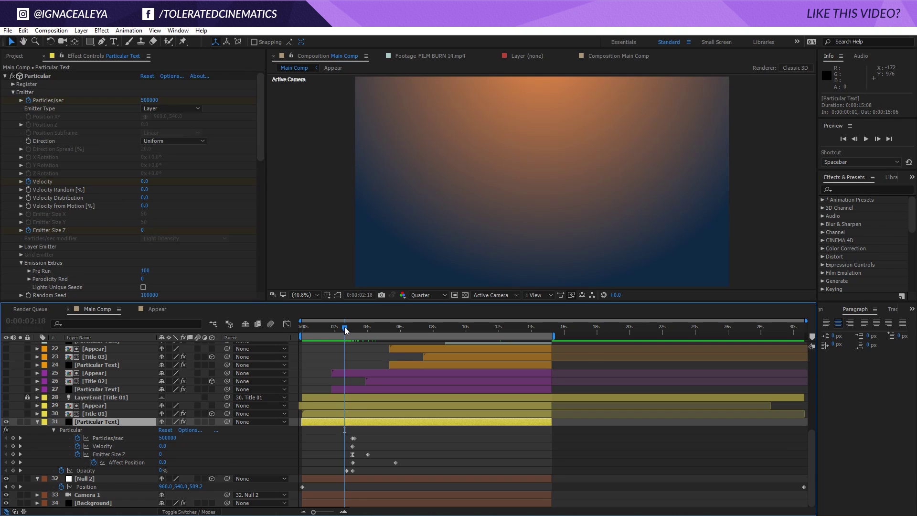
drag(344, 329, 357, 329)
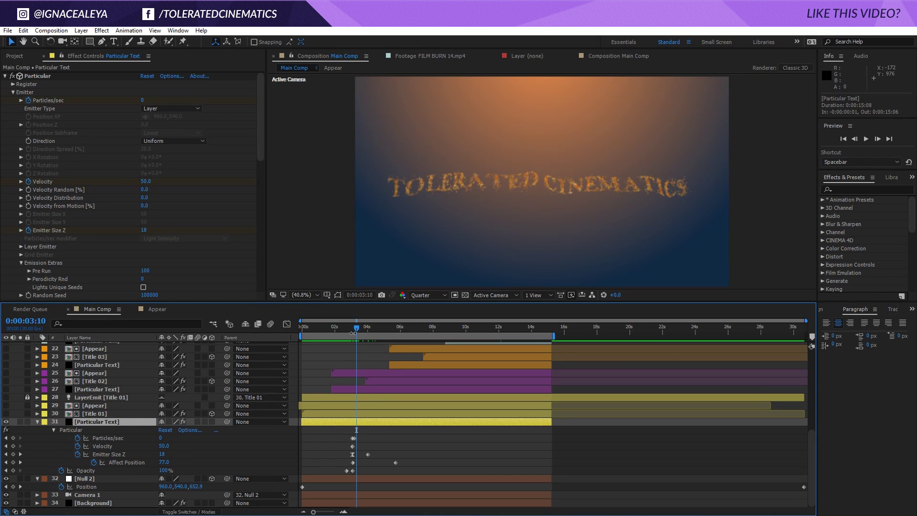
drag(353, 333, 345, 333)
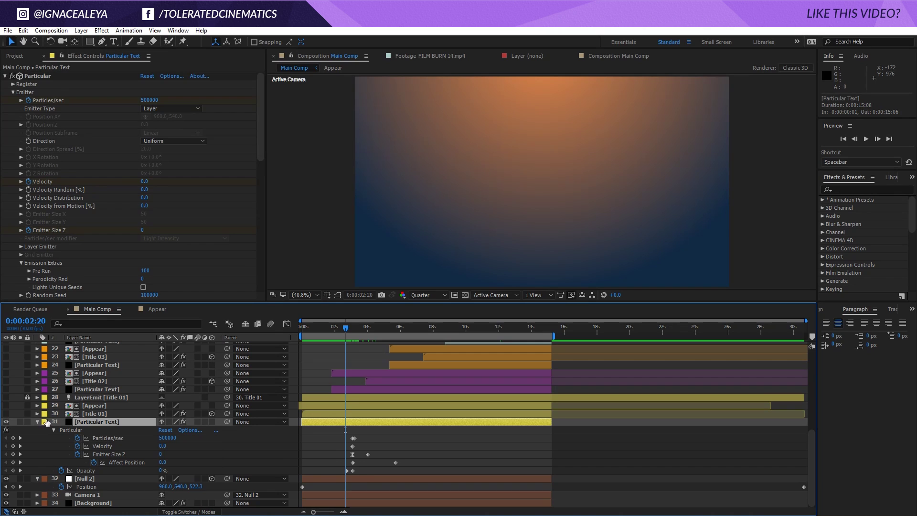
Turn on the eye switches for layers 20–32 and hide Appear layer 25.
scroll(80, 432, up, 3)
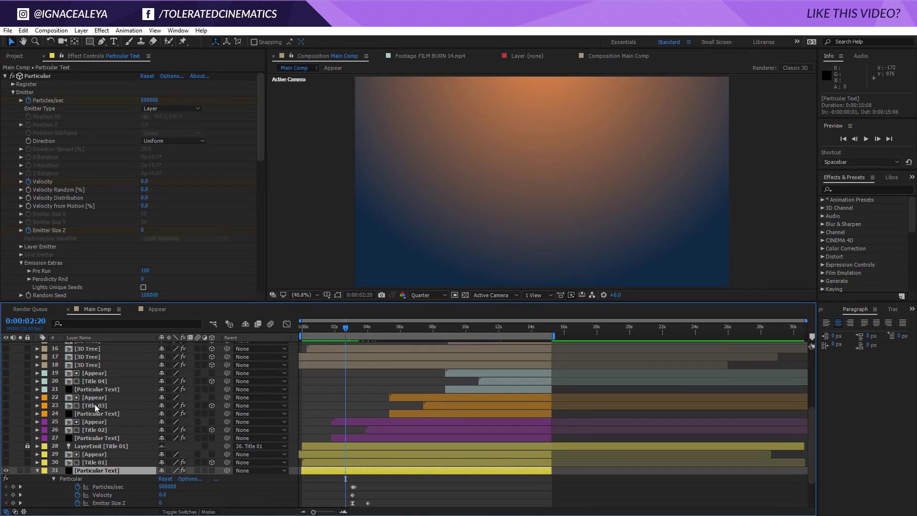
scroll(94, 406, up, 2)
scroll(91, 411, up, 2)
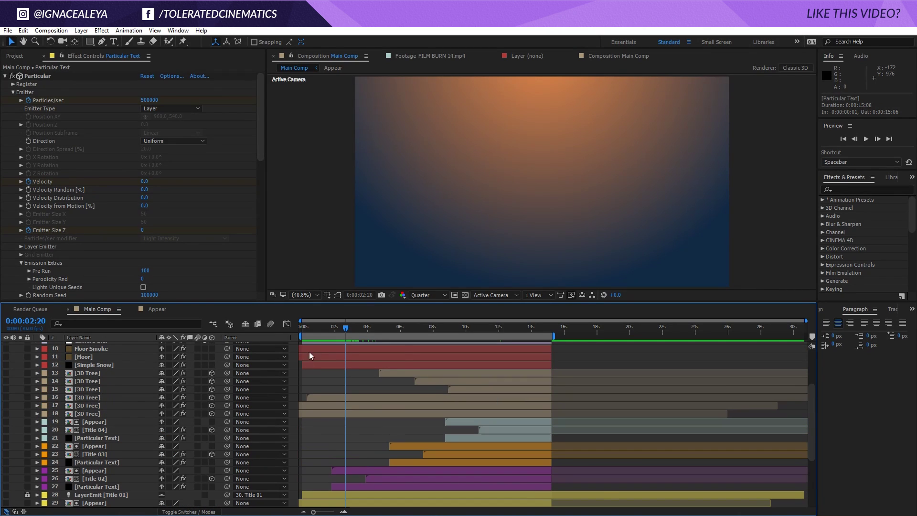
drag(346, 327, 412, 352)
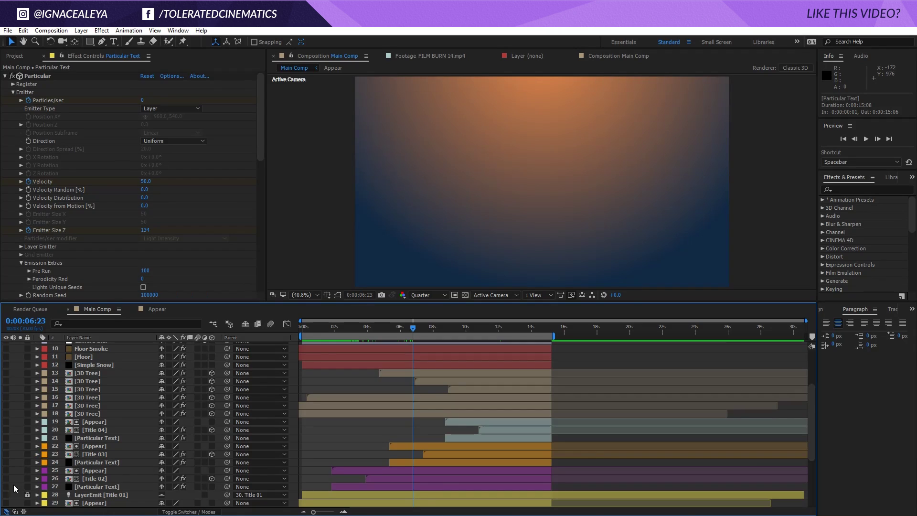
scroll(14, 488, down, 3)
drag(5, 502, 7, 348)
scroll(7, 401, up, 3)
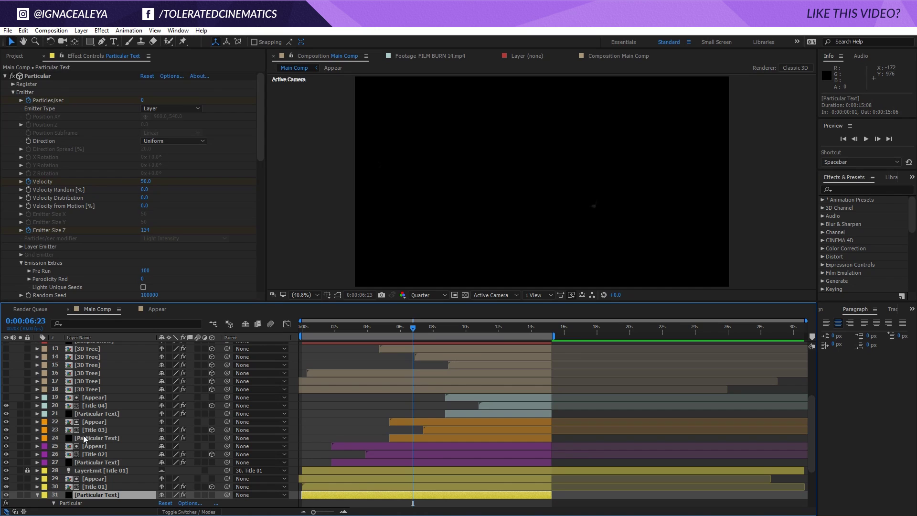
click(6, 446)
Scrub through the titles and select the third title's Appear layer.
drag(397, 333, 326, 354)
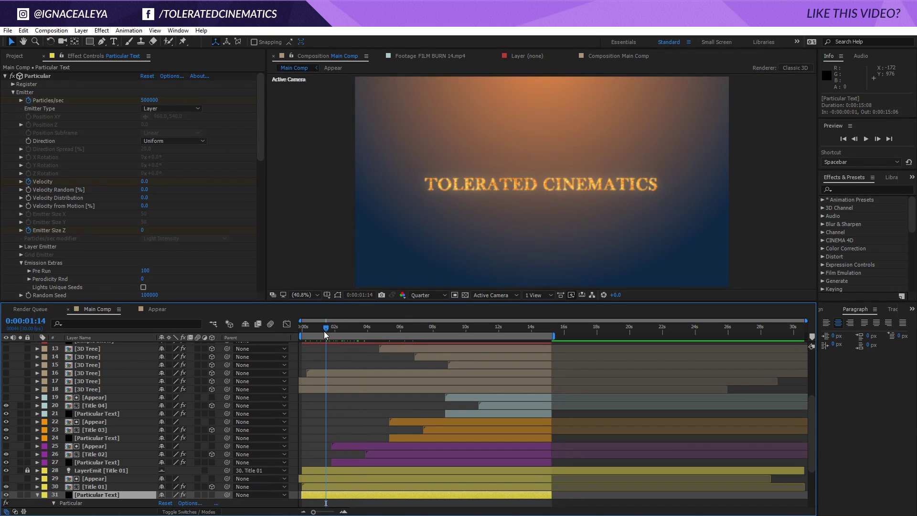
drag(325, 334, 404, 351)
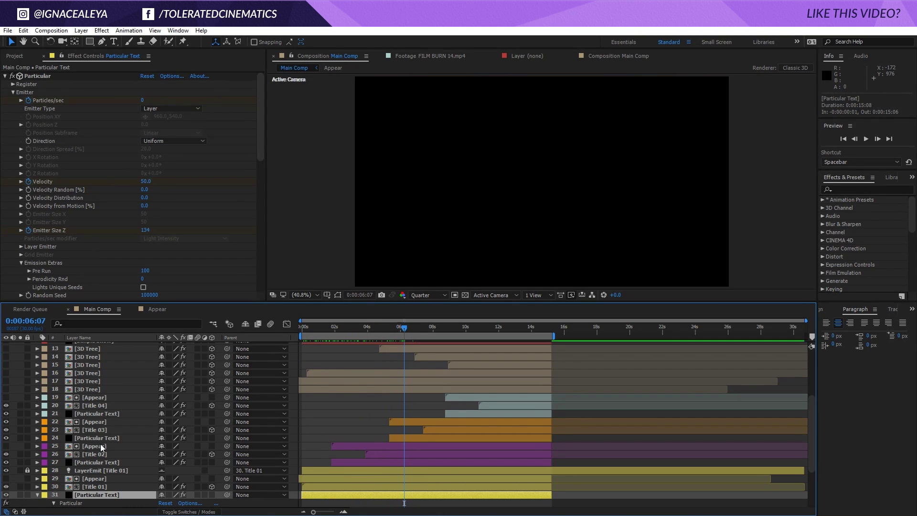
click(159, 438)
click(149, 422)
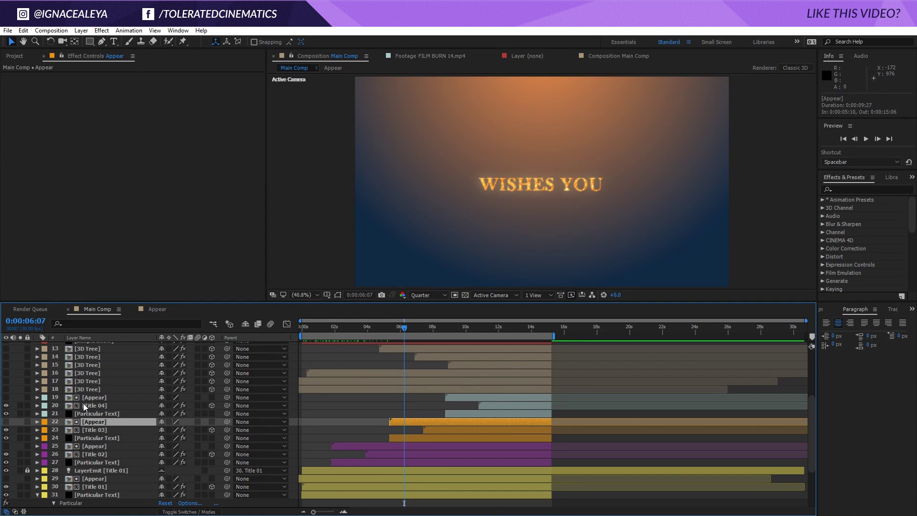
drag(407, 330, 505, 349)
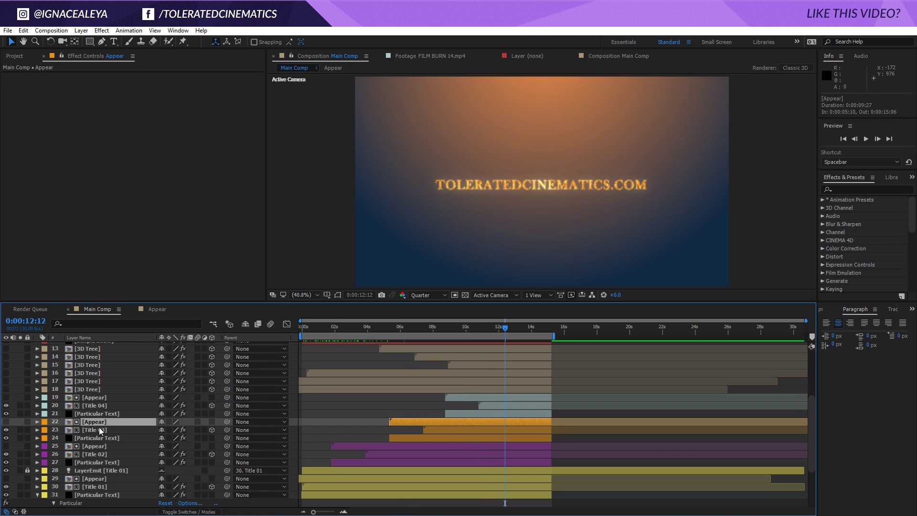
Delete the Gradient Ramp from the A MERRY CHRISTMAS text inside Title 03 Text, back in Title 03.
double_click(99, 429)
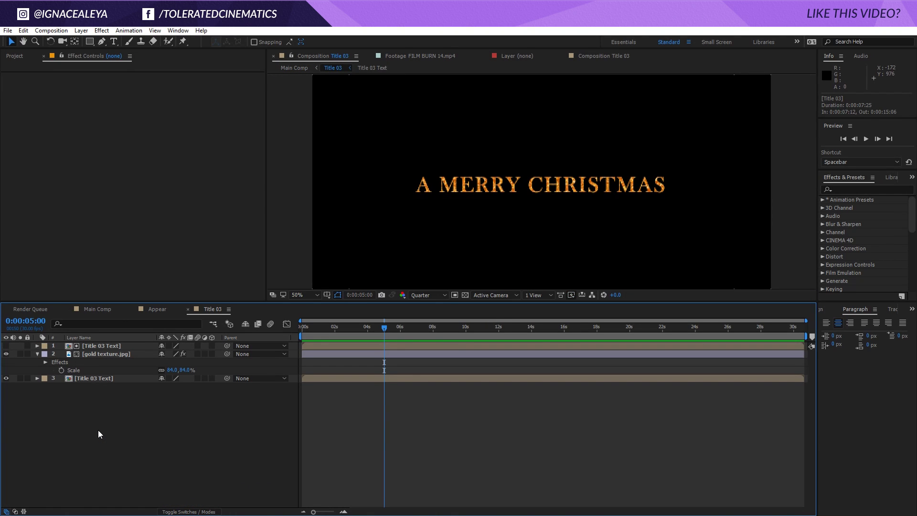
click(98, 377)
double_click(93, 378)
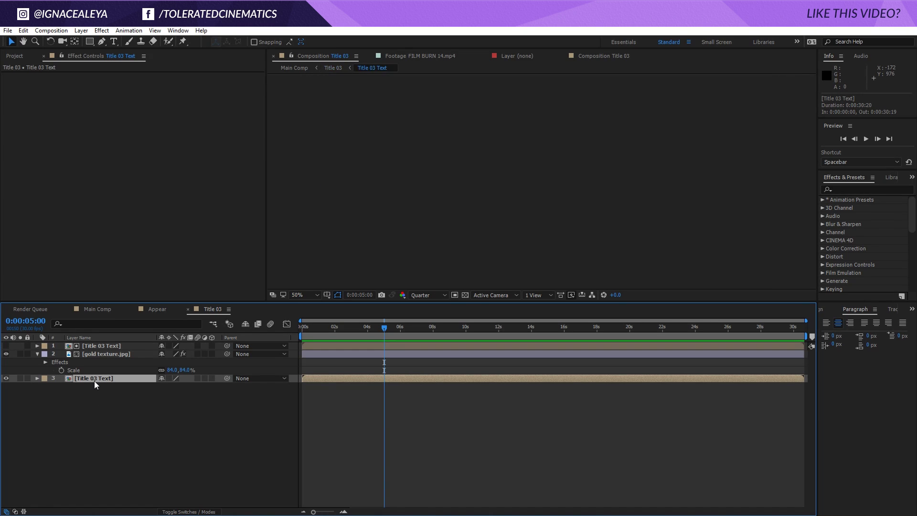
click(113, 347)
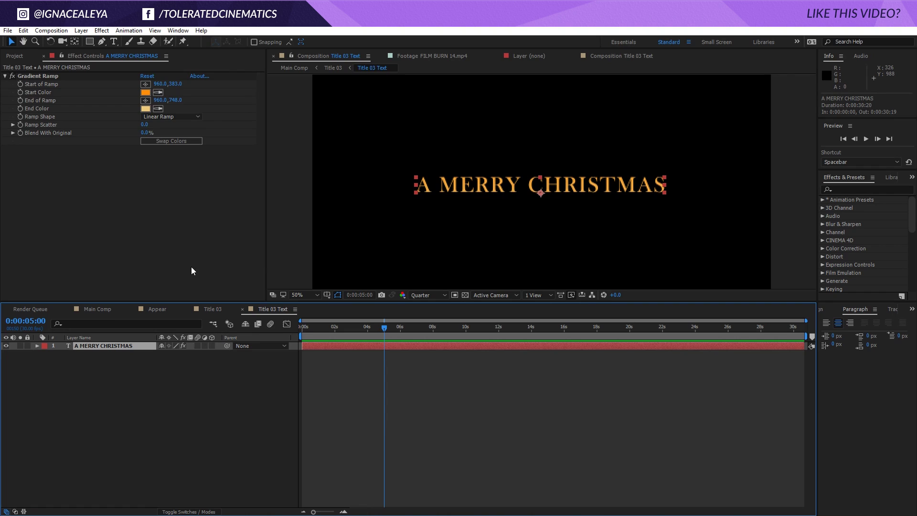
click(42, 74)
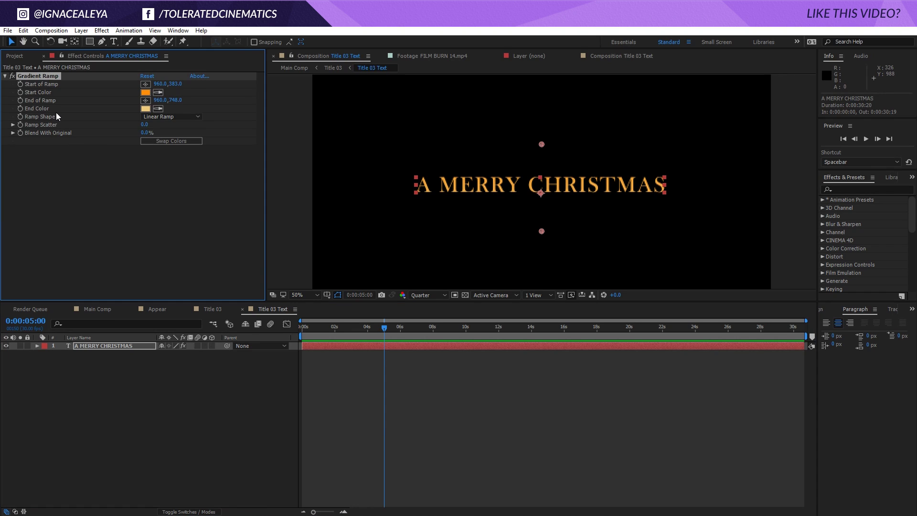
key(Delete)
click(211, 310)
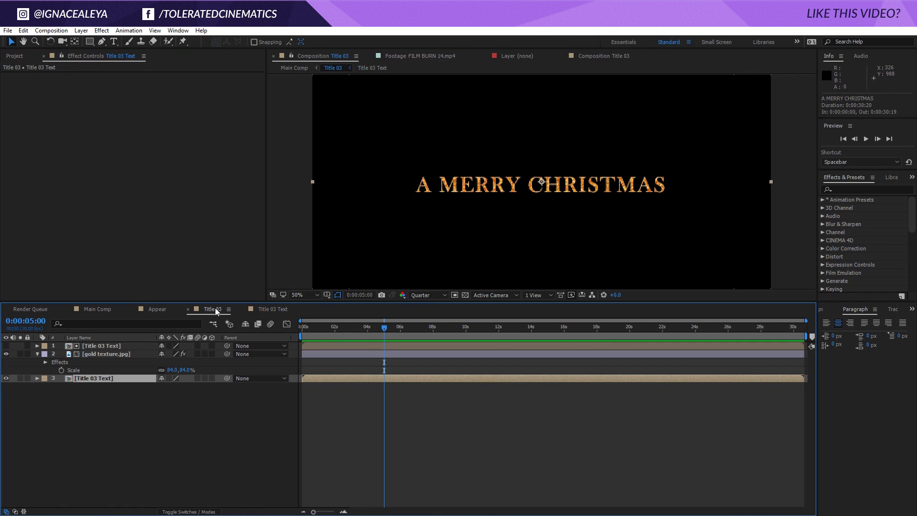
Inspect the gold texture's Curves at 100% magnification and full preview resolution.
click(108, 353)
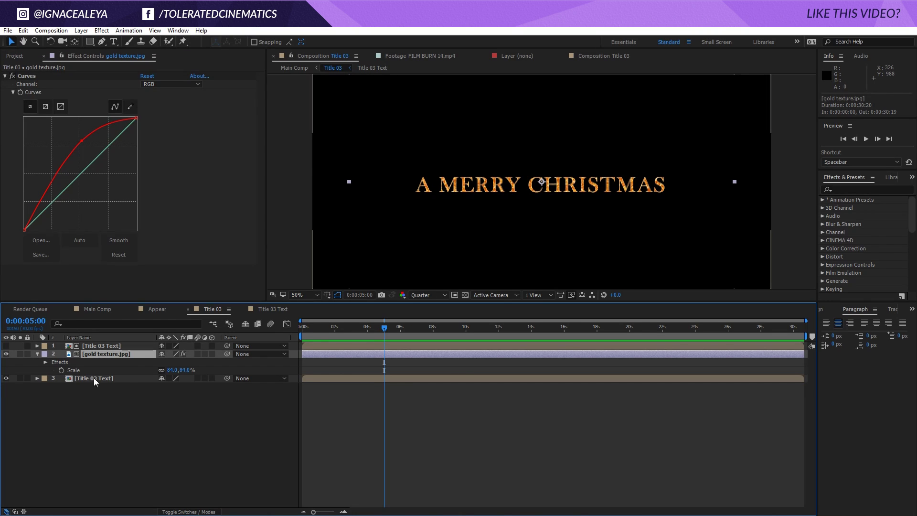
key(period)
key(period)
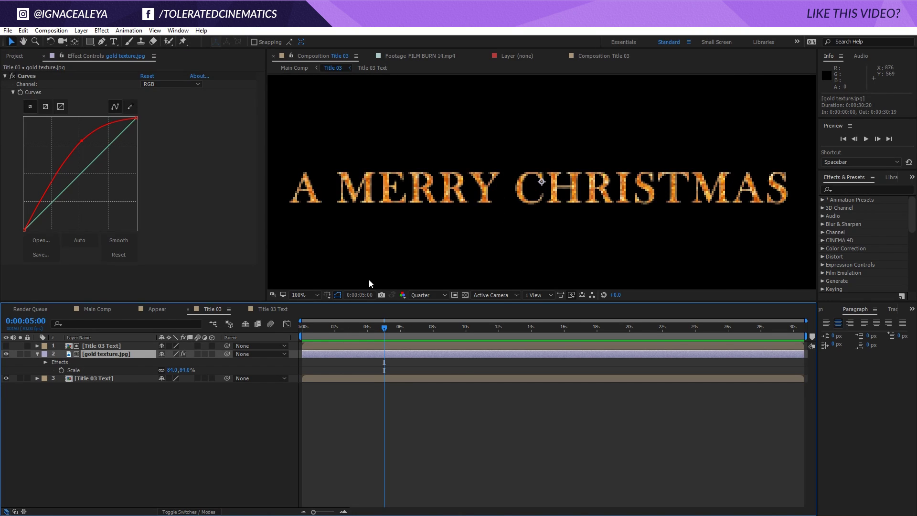
click(422, 294)
click(433, 320)
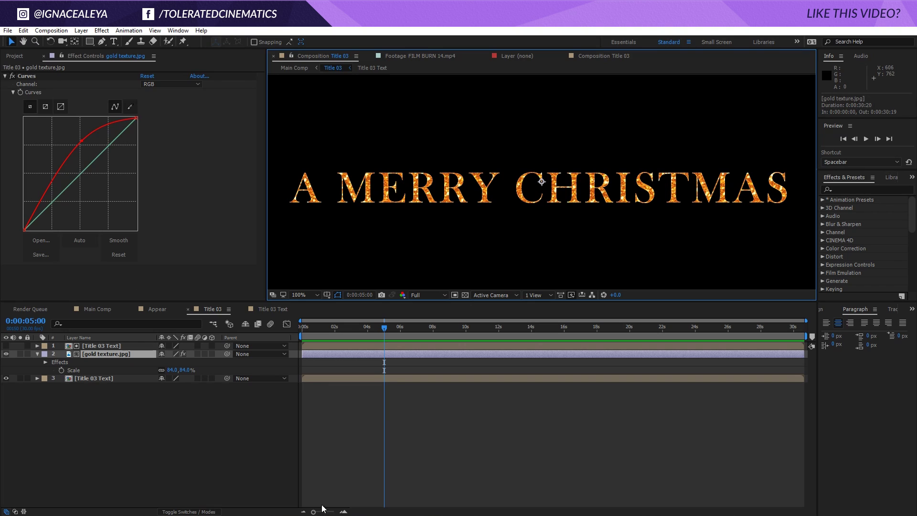
click(181, 511)
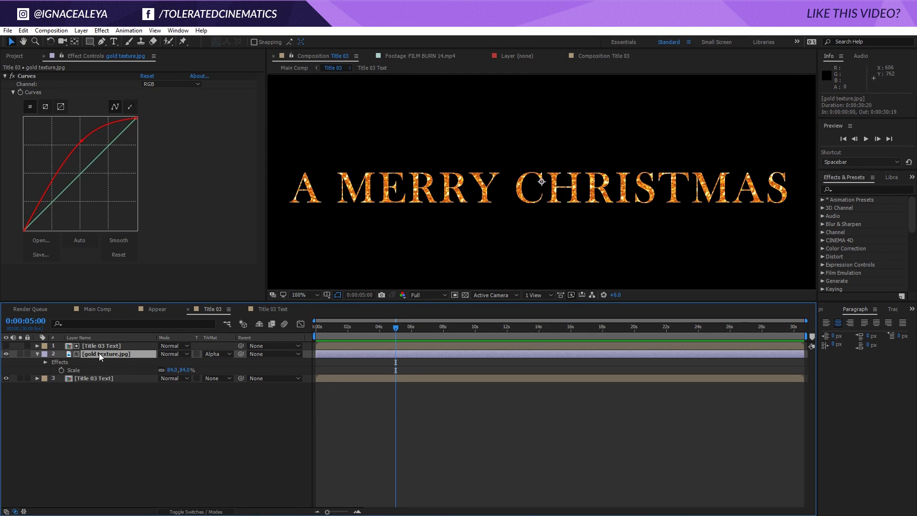
Hide the bottom Title 03 Text layer and reselect the gold texture's Curves.
click(107, 378)
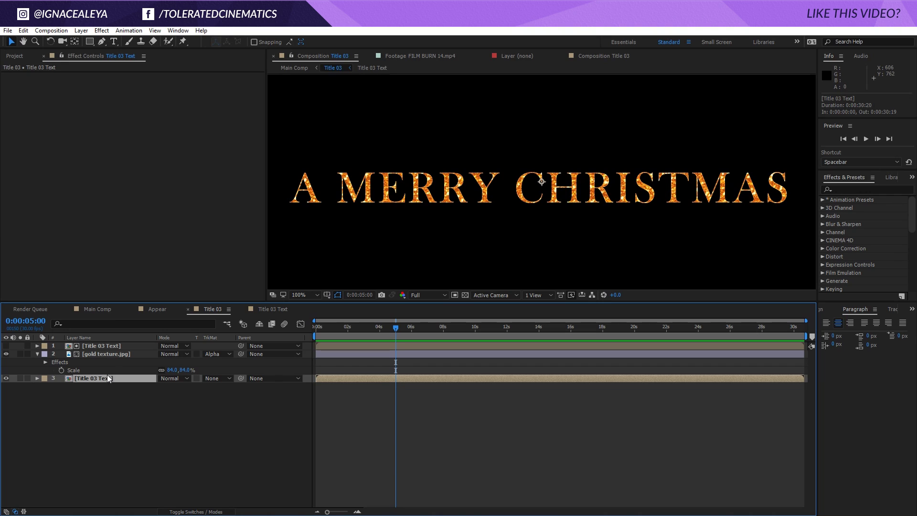
click(100, 346)
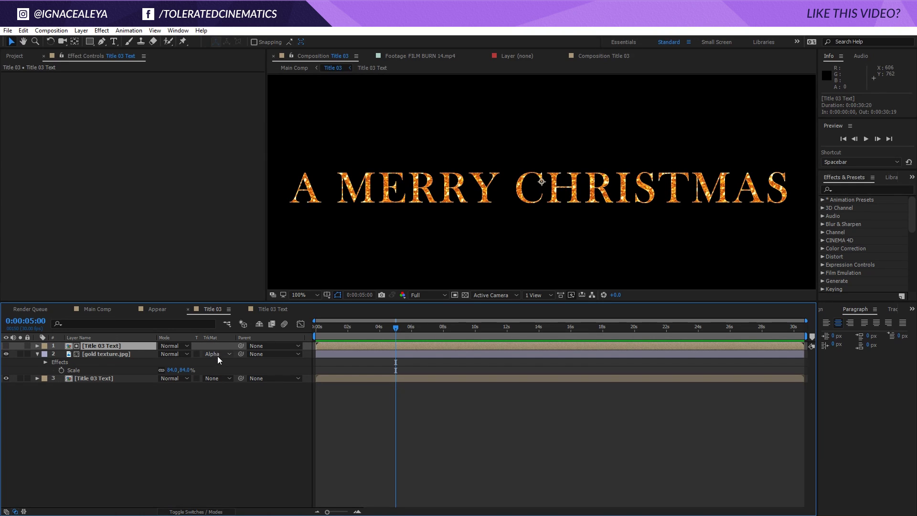
click(86, 354)
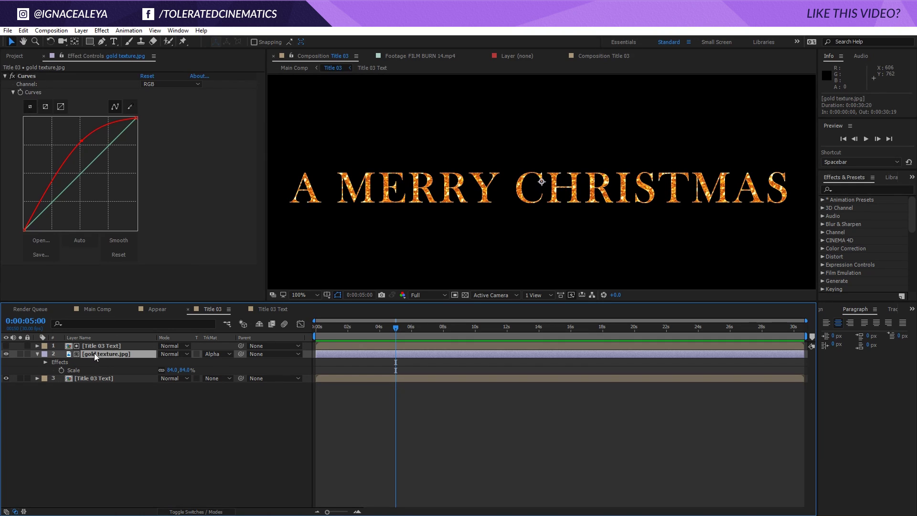
click(105, 379)
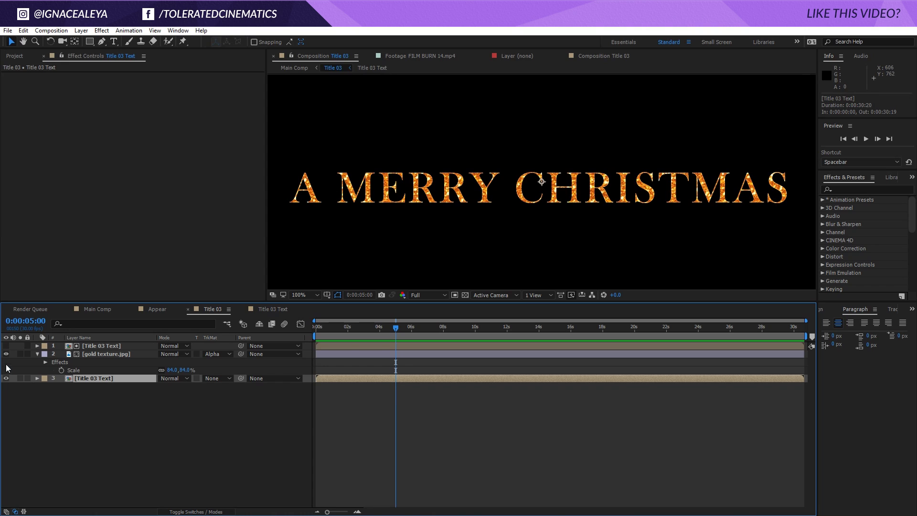
click(7, 379)
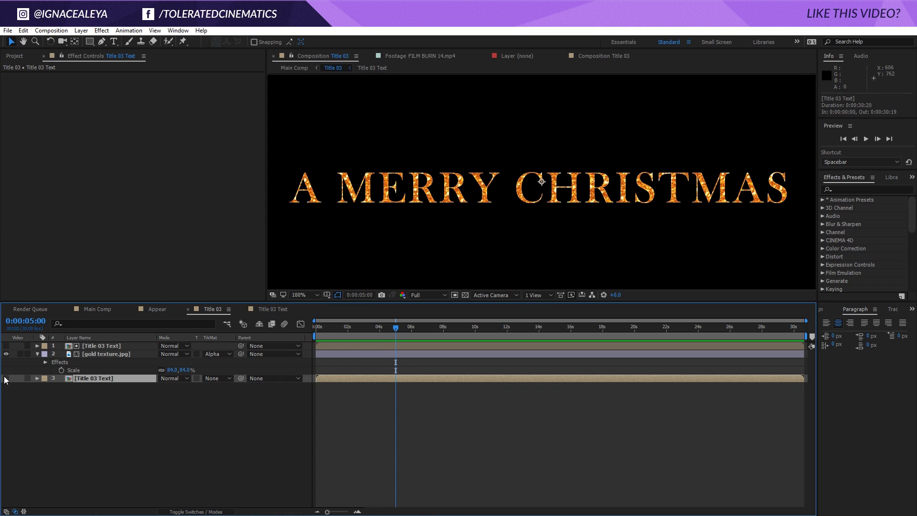
click(105, 354)
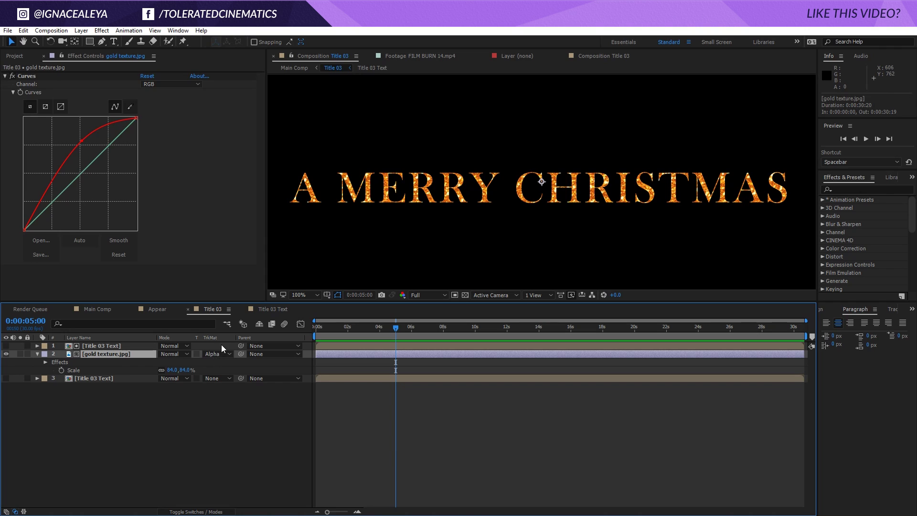
click(99, 345)
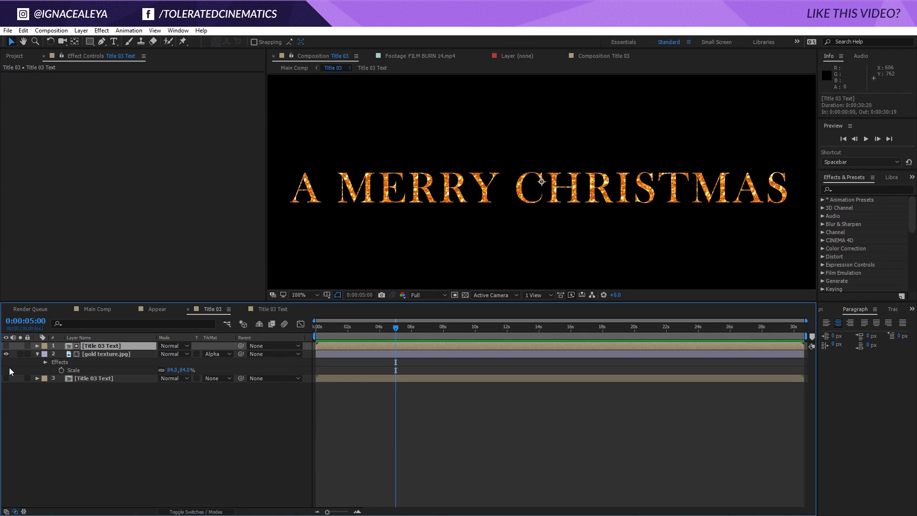
click(108, 355)
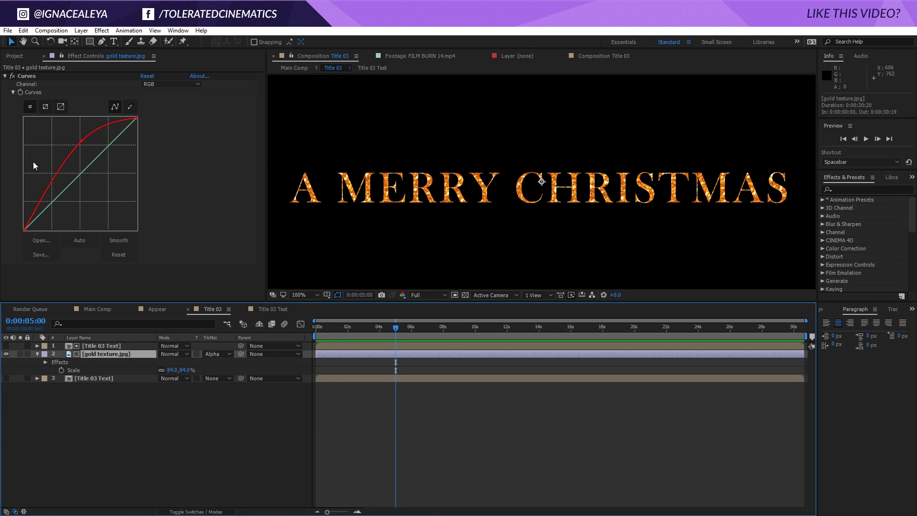
Toggle the gold texture's Curves grade off and on to compare.
click(13, 77)
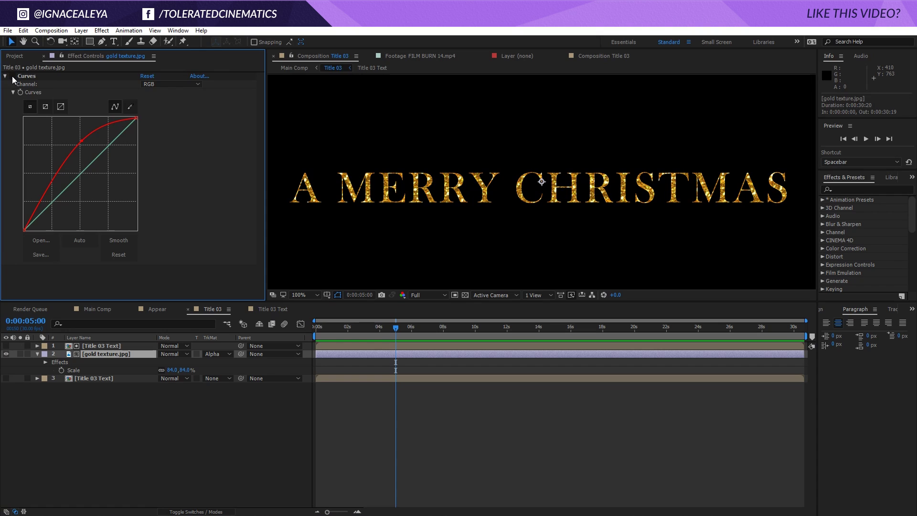
click(12, 76)
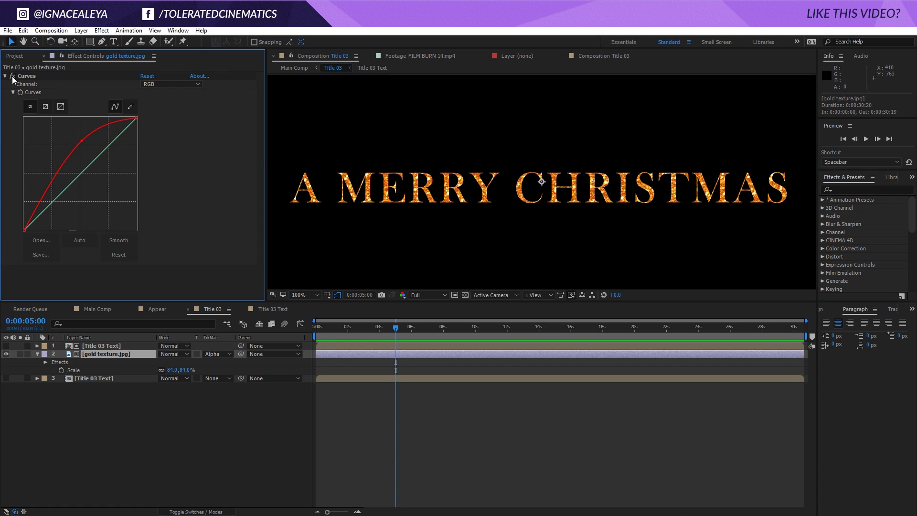
click(13, 76)
click(13, 76)
Switch from the Appear comp back to Main Comp and select the last 3D Tree layer.
click(155, 309)
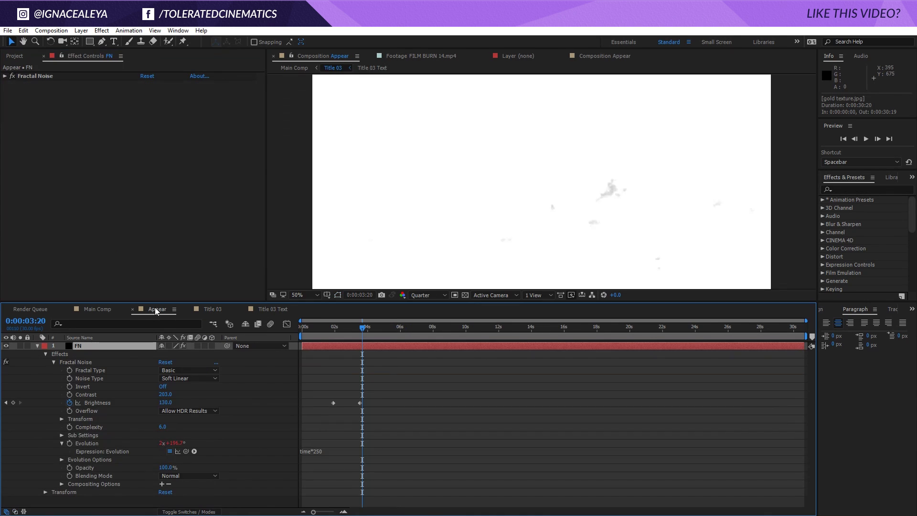
click(95, 308)
click(104, 393)
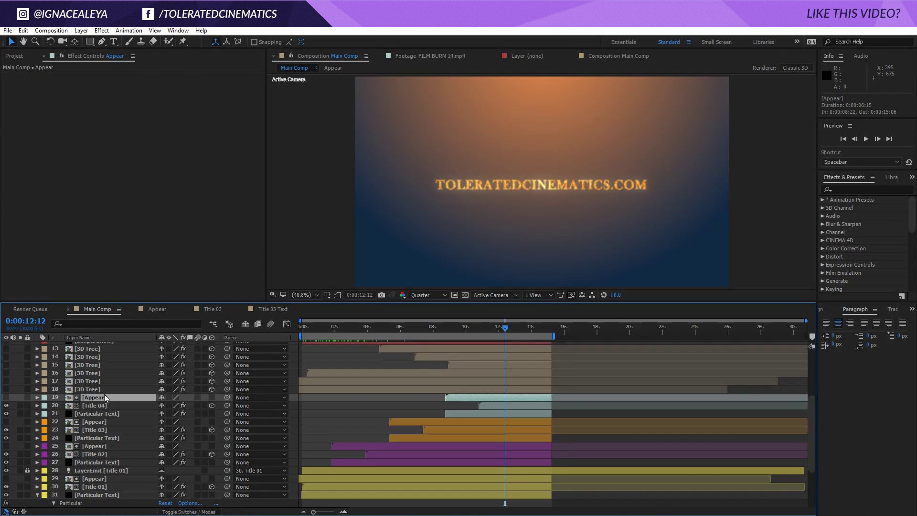
click(99, 389)
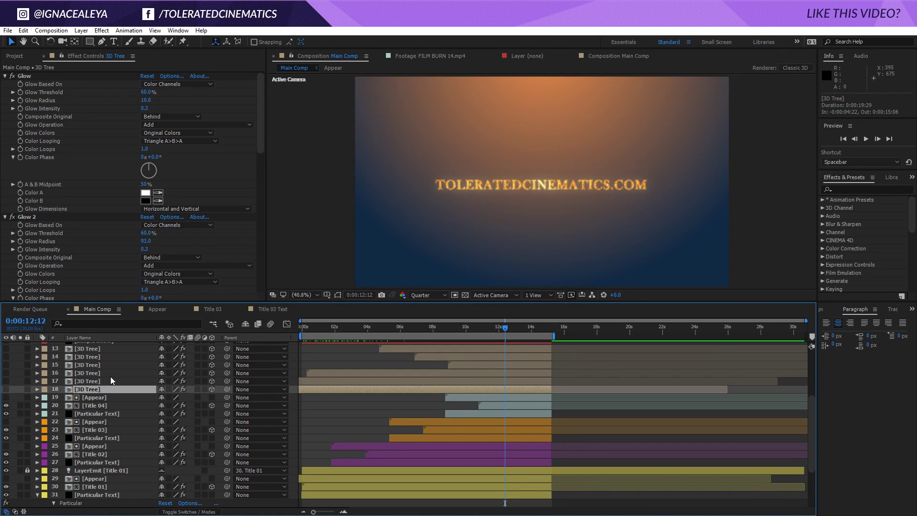
scroll(110, 377, up, 3)
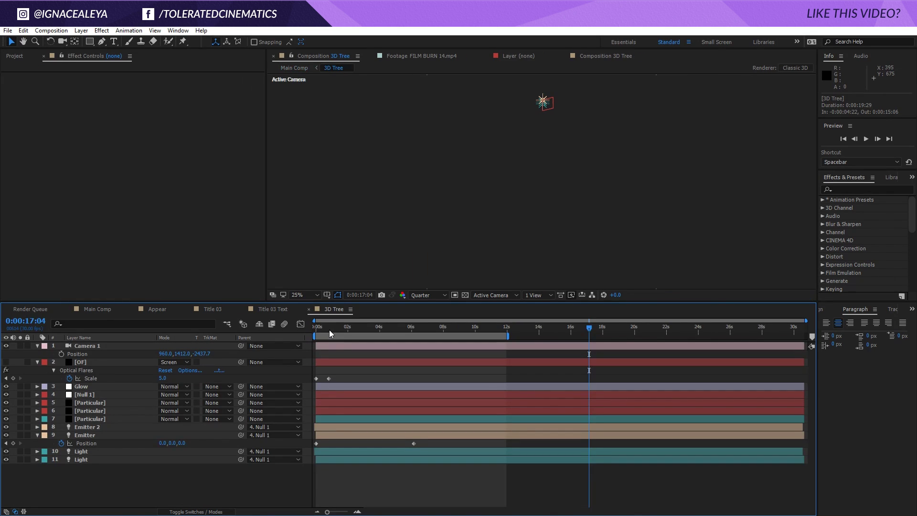
Scrub the 3D Tree comp to 0:00:06:06 to watch the spiral tree form, then return to Main Comp.
drag(328, 330, 362, 334)
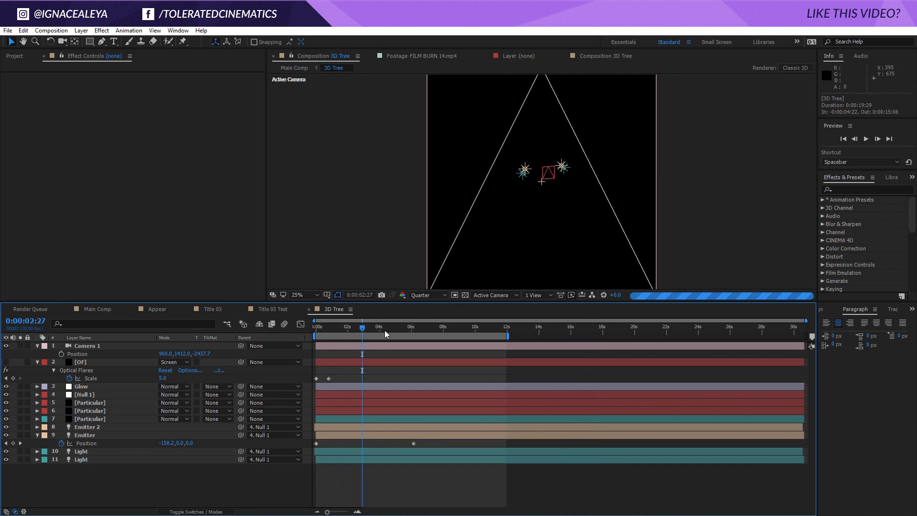
click(385, 328)
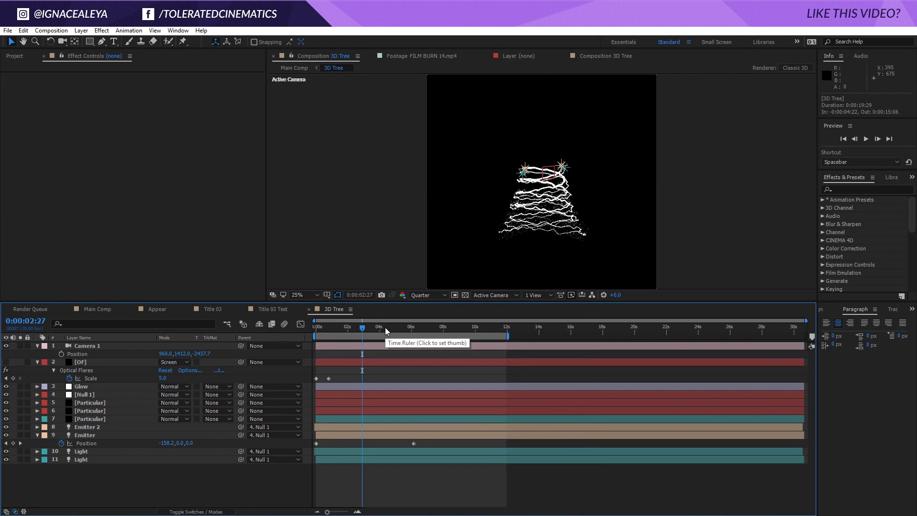
drag(391, 328, 414, 328)
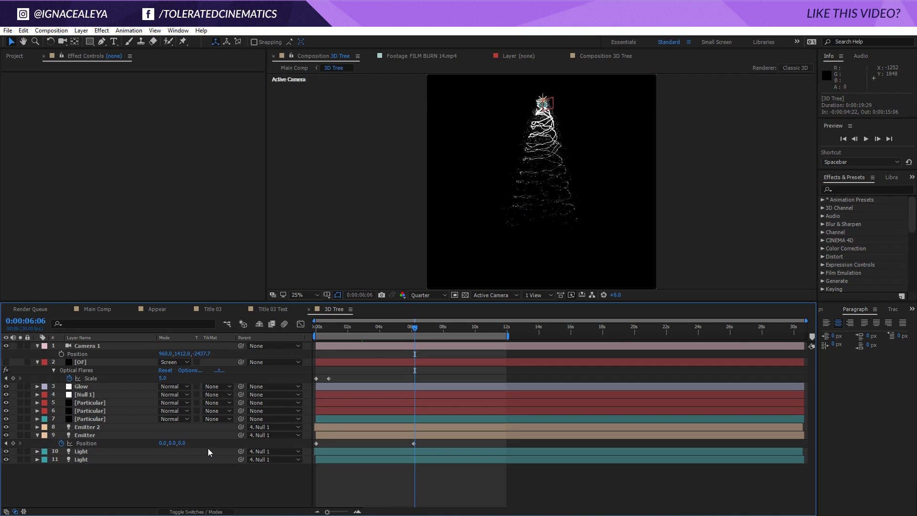
click(91, 309)
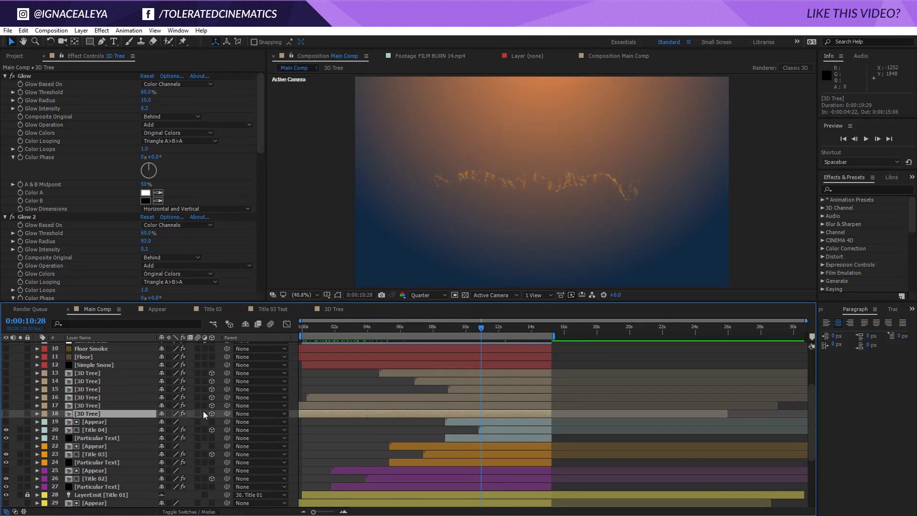
Turn on all six 3D Tree layers and check a tree's Position at 0:00:02:13.
drag(6, 413, 8, 375)
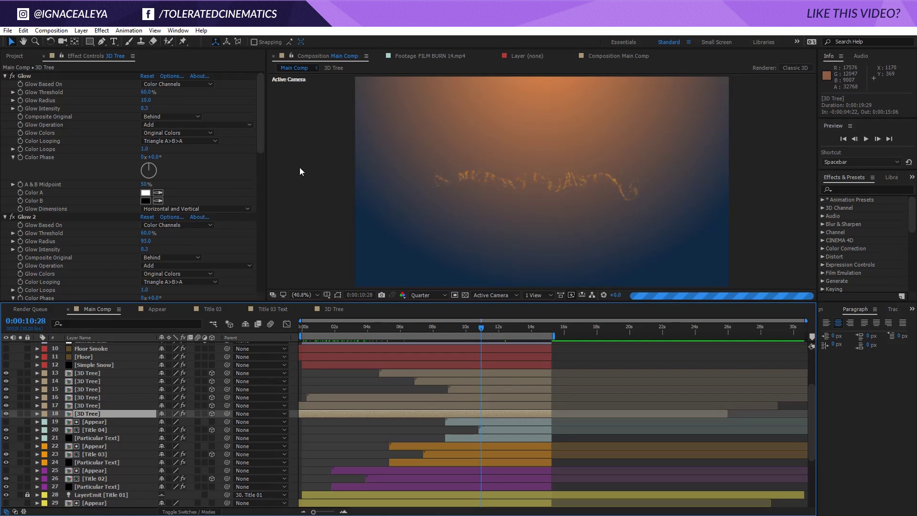
click(342, 326)
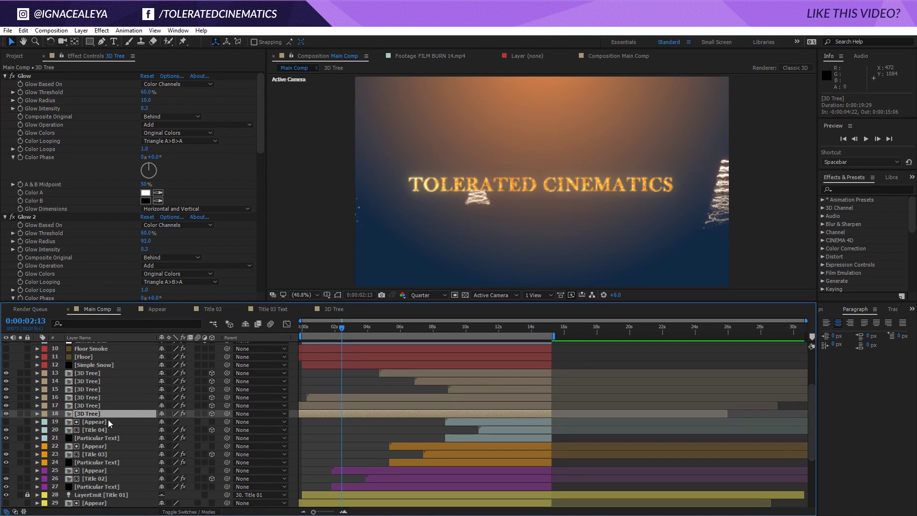
key(p)
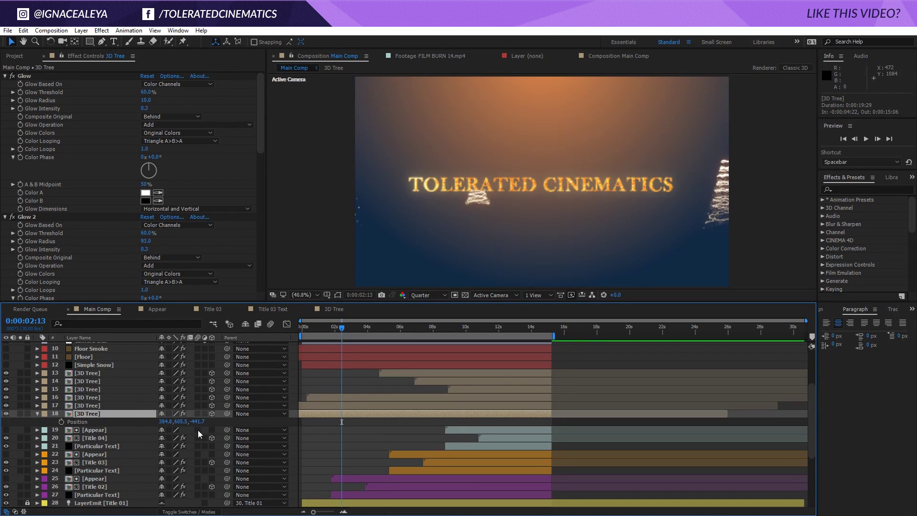
key(p)
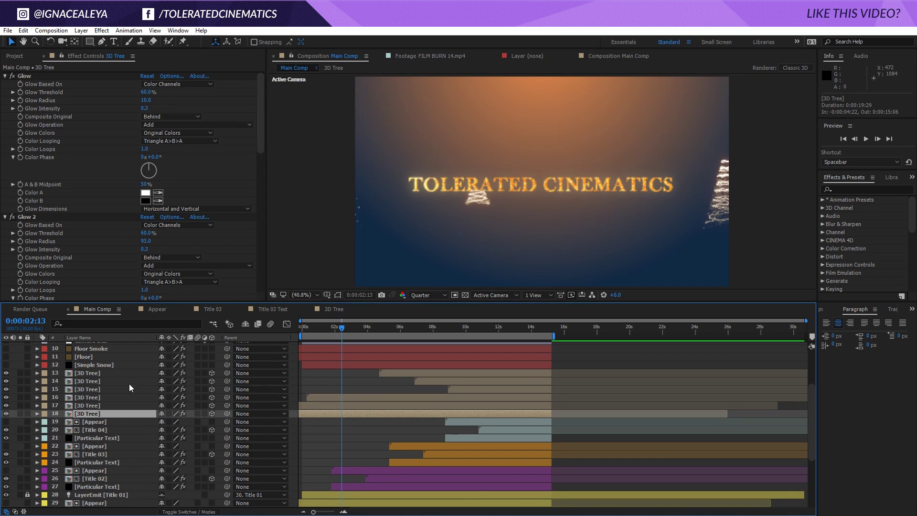
click(119, 368)
Turn on Simple Snow and review its Physics > Air settings: Wind Z -1000, turbulence 1228.
scroll(118, 382, up, 2)
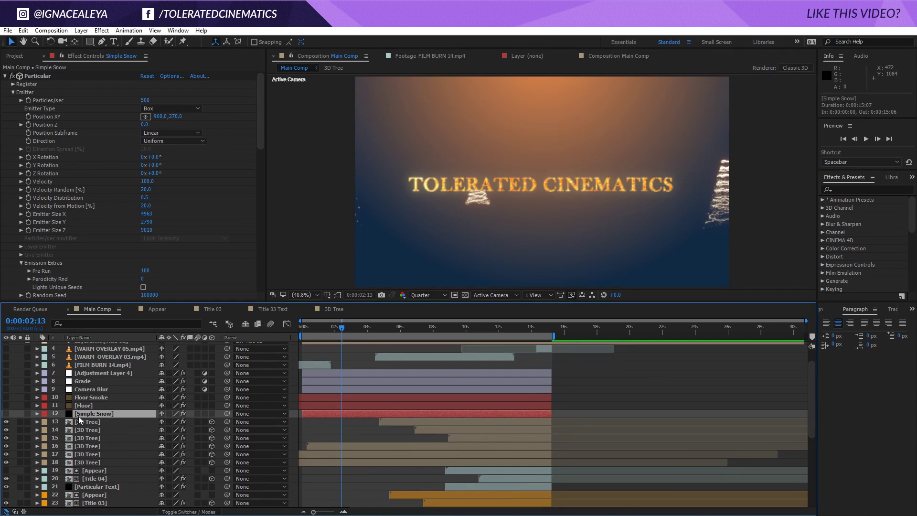
click(6, 414)
drag(263, 121, 280, 269)
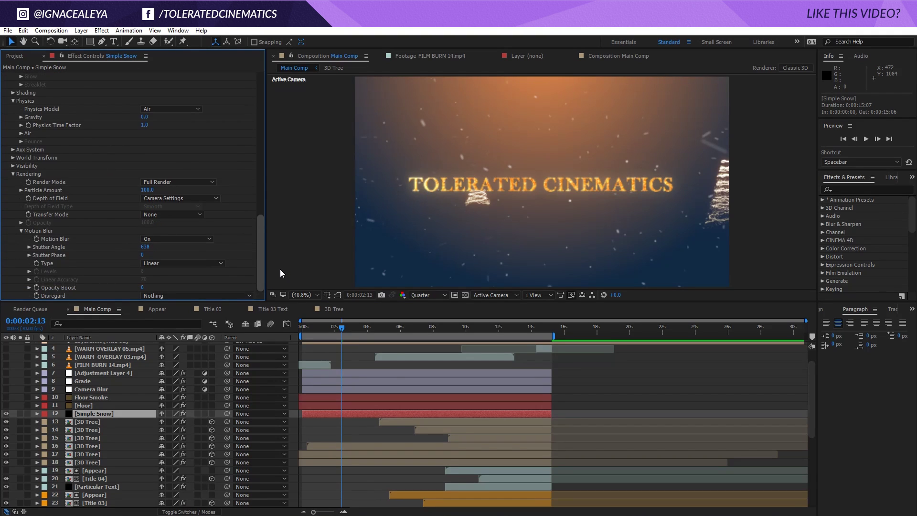
click(21, 133)
scroll(20, 137, down, 3)
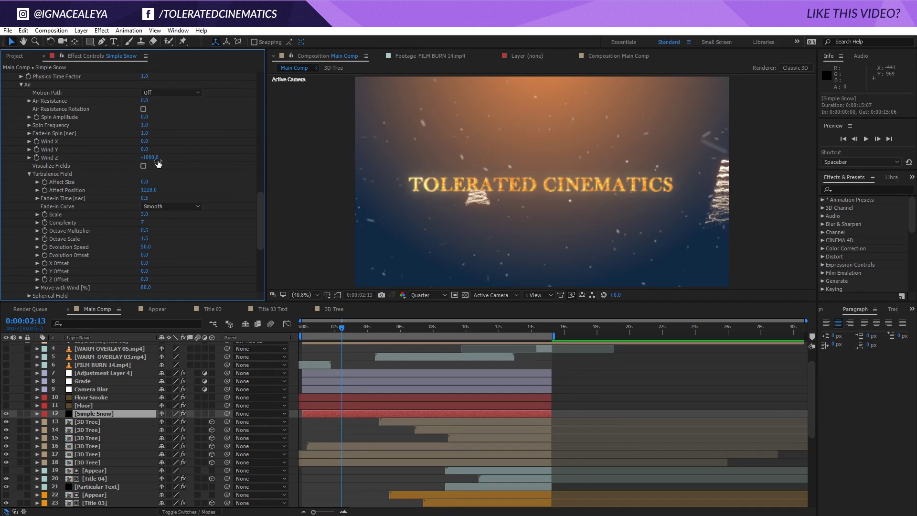
scroll(260, 228, down, 6)
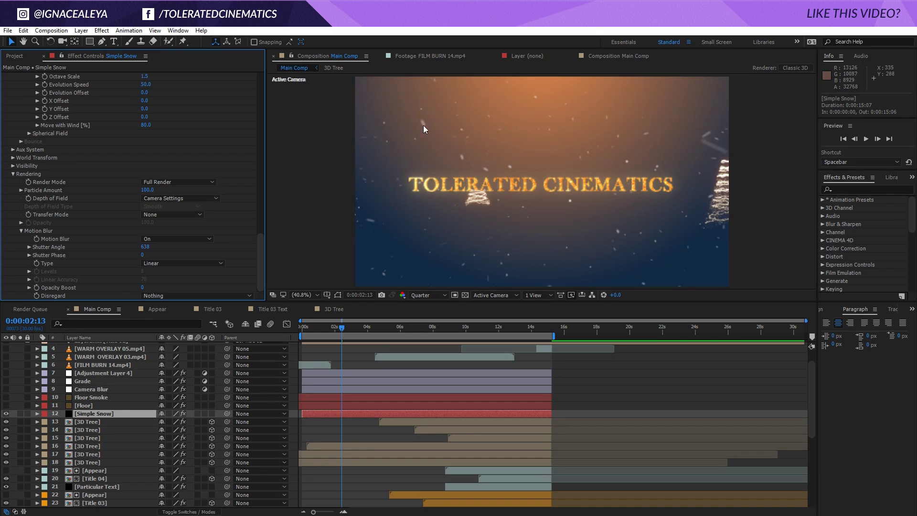
Set Simple Snow's Particular Rendering Motion Blur to On.
click(158, 237)
click(171, 249)
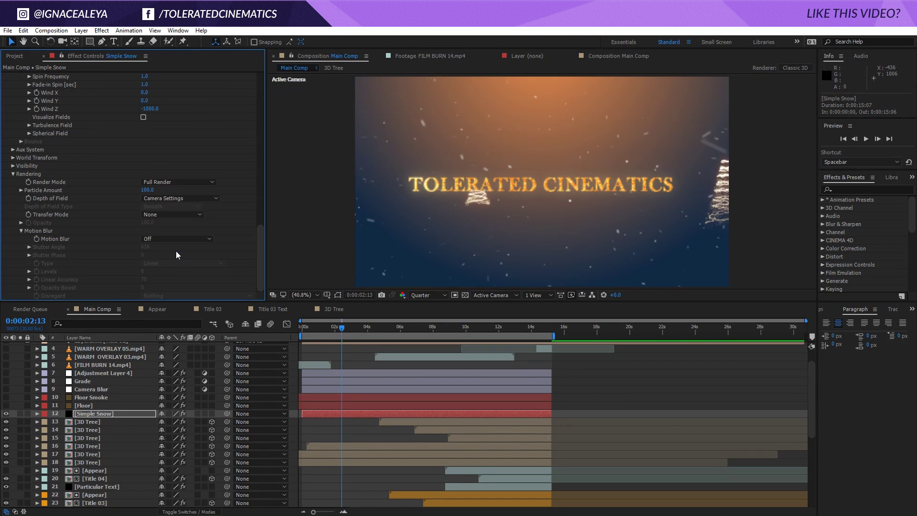
click(168, 237)
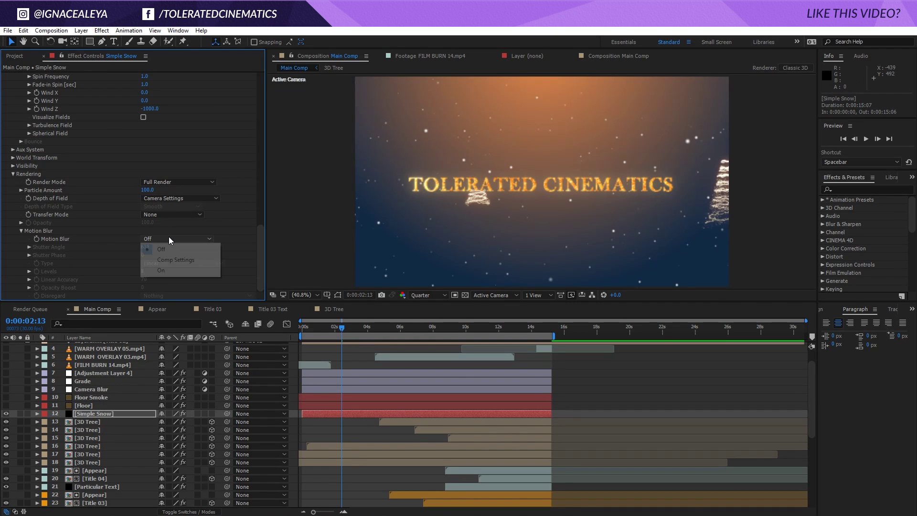
click(162, 266)
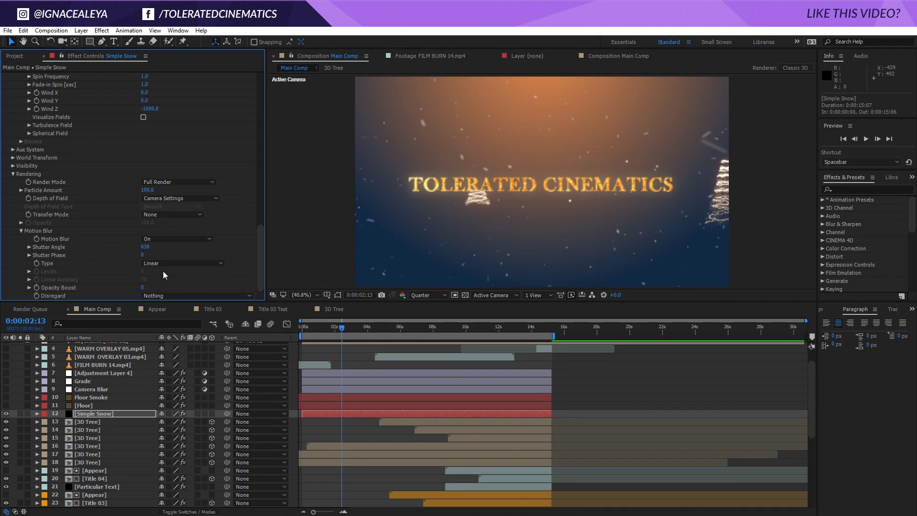
Expand Physics > Air > Turbulence Field in Simple Snow's Particular settings.
drag(264, 243, 269, 130)
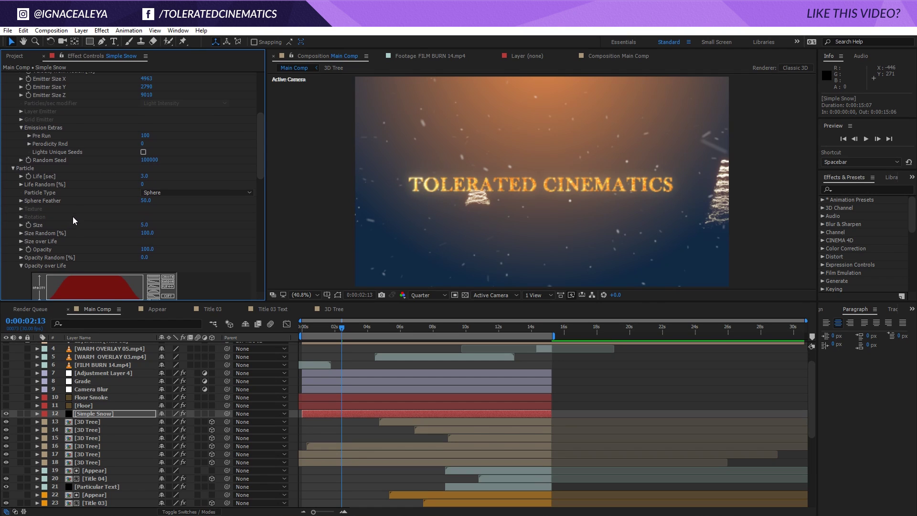
scroll(72, 214, up, 2)
scroll(22, 243, down, 10)
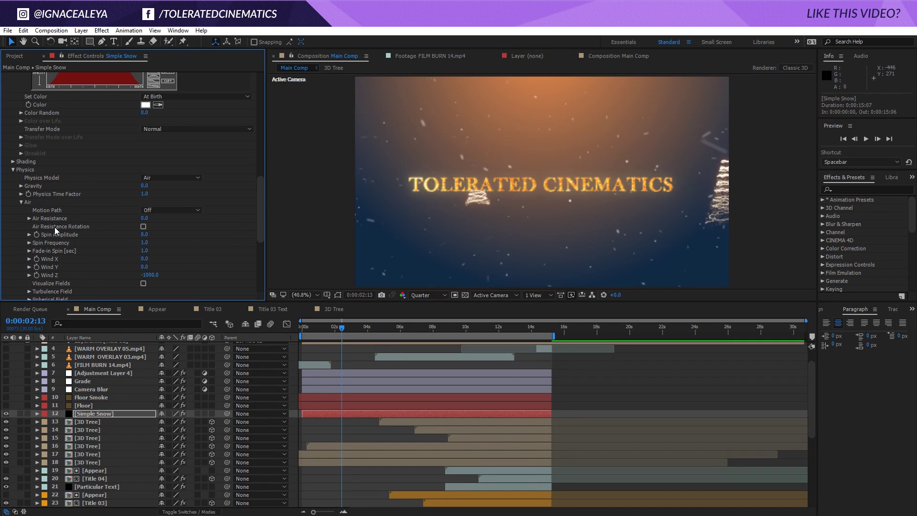
scroll(87, 257, down, 1)
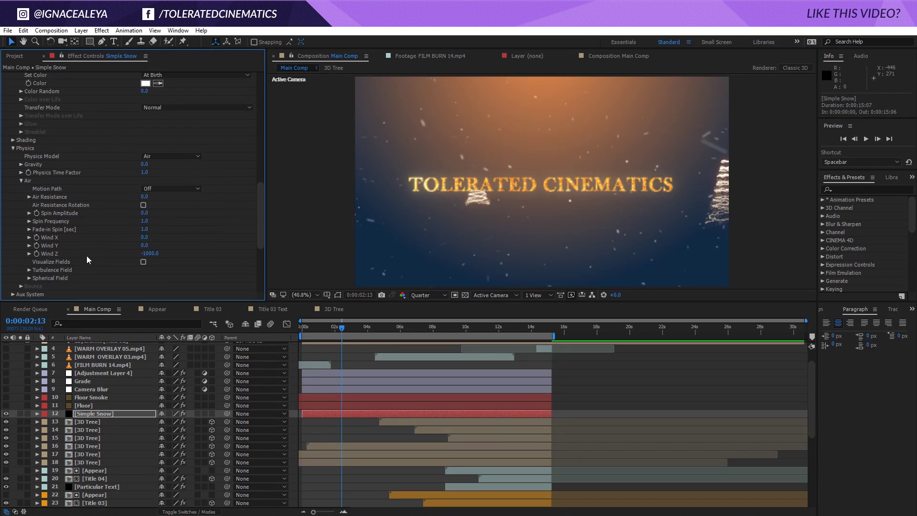
click(30, 270)
scroll(28, 267, down, 4)
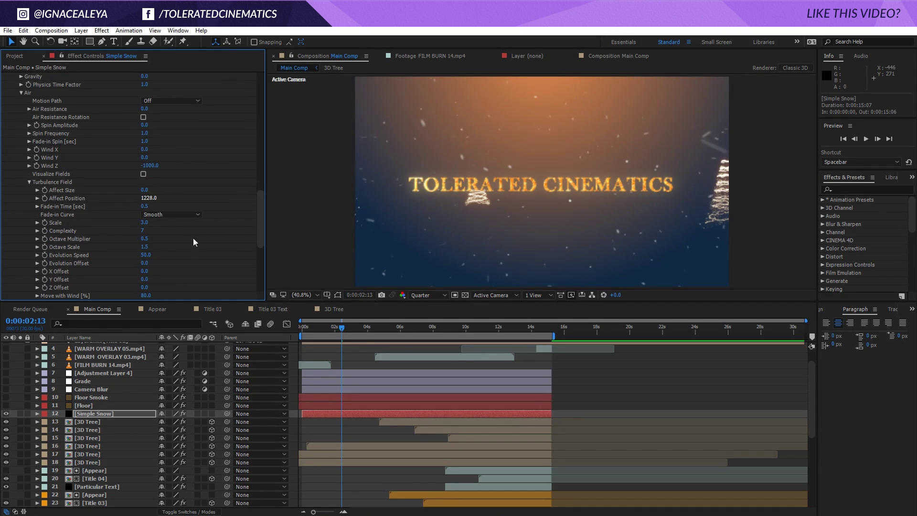
drag(261, 227, 271, 127)
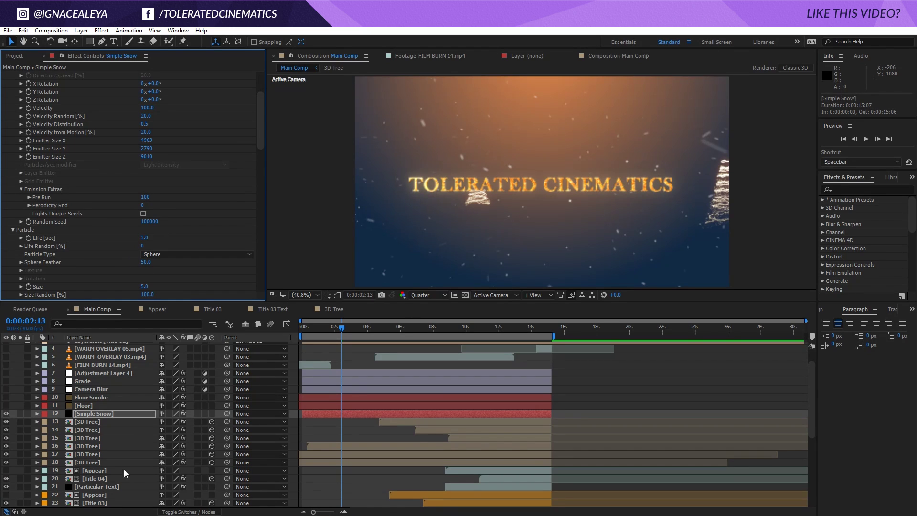
Trial-shift Title 04's CC Light Sweep center horizontally, then undo it.
click(90, 479)
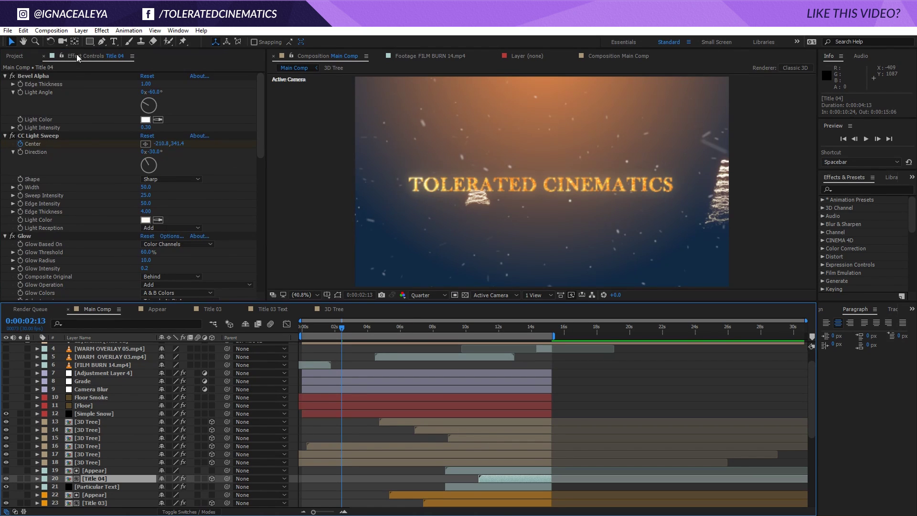
click(50, 136)
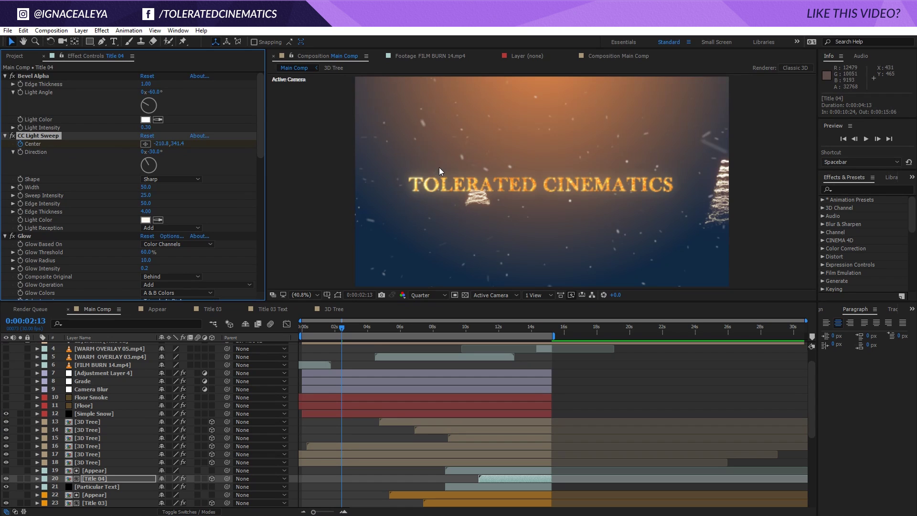
drag(167, 145, 238, 148)
key(ctrl+z)
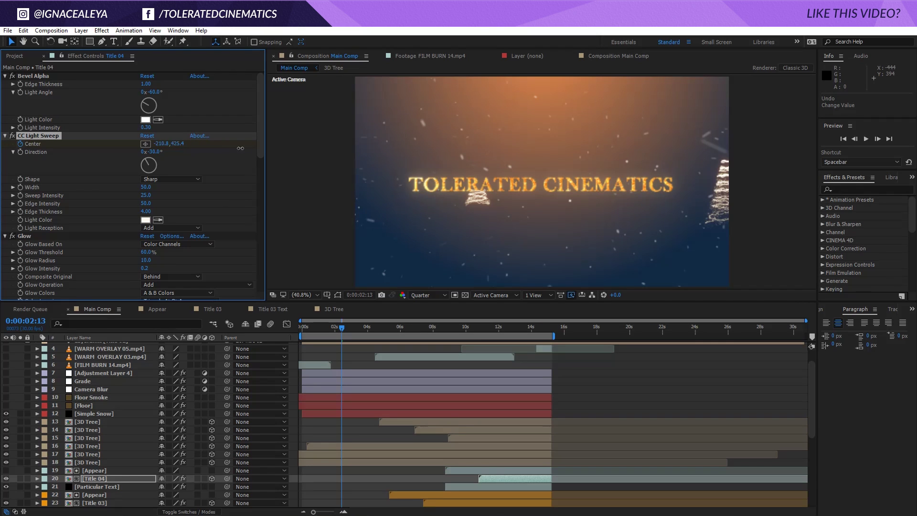
scroll(143, 478, down, 3)
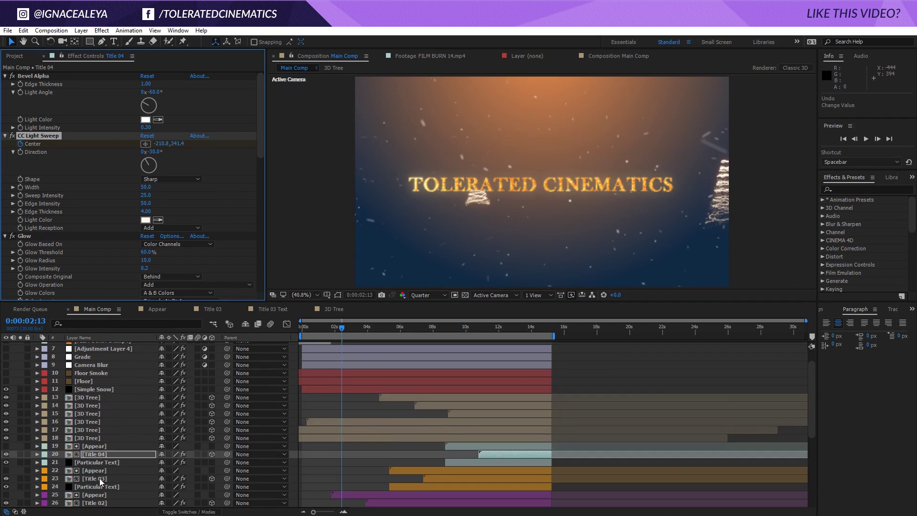
Expand CC Light Sweep on Title 01 and trial-move its Center, undoing to keep 274.7, 355.6.
click(358, 460)
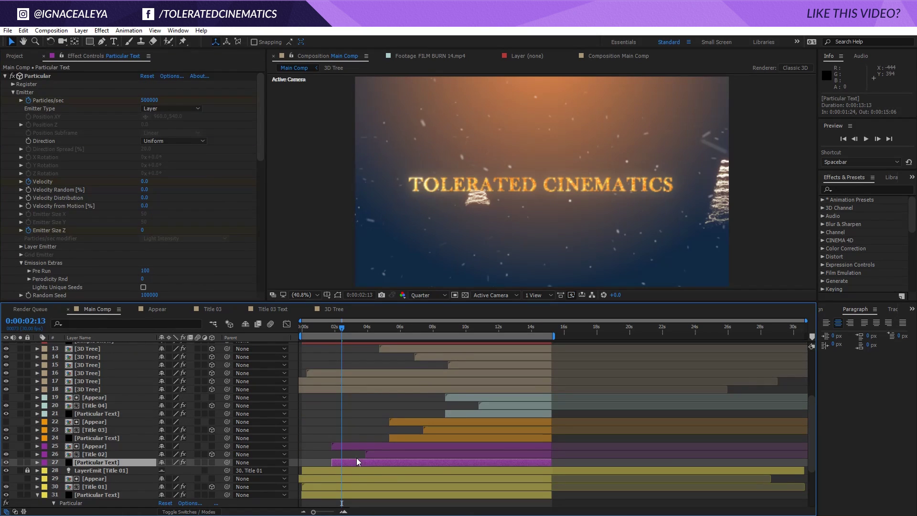
click(335, 478)
click(337, 489)
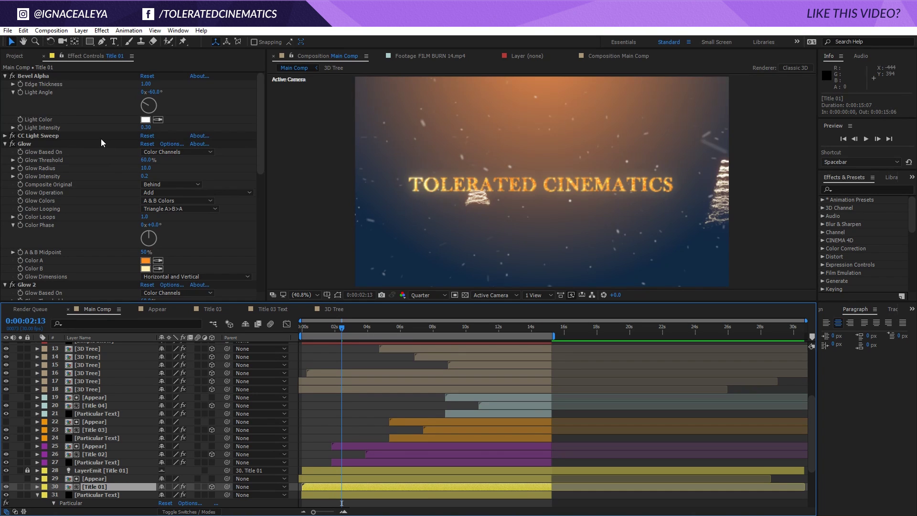
scroll(102, 139, down, 3)
scroll(82, 200, down, 9)
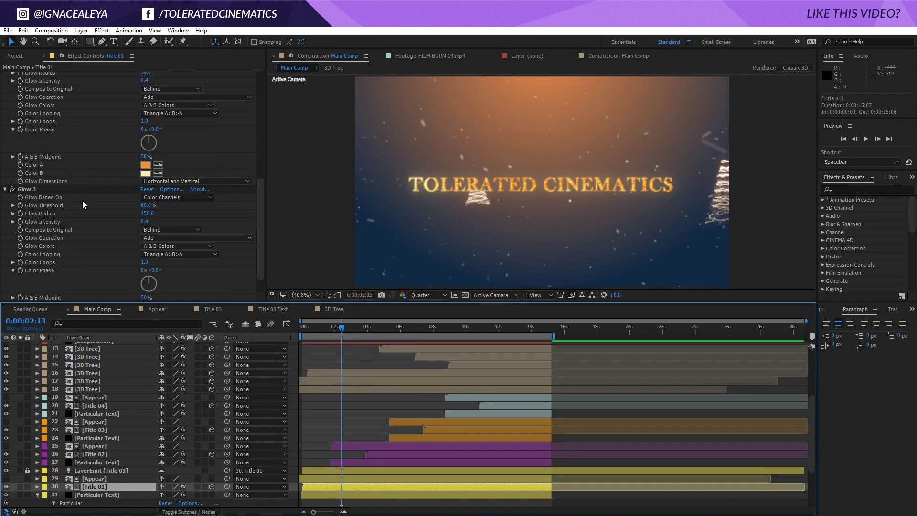
drag(259, 251, 266, 92)
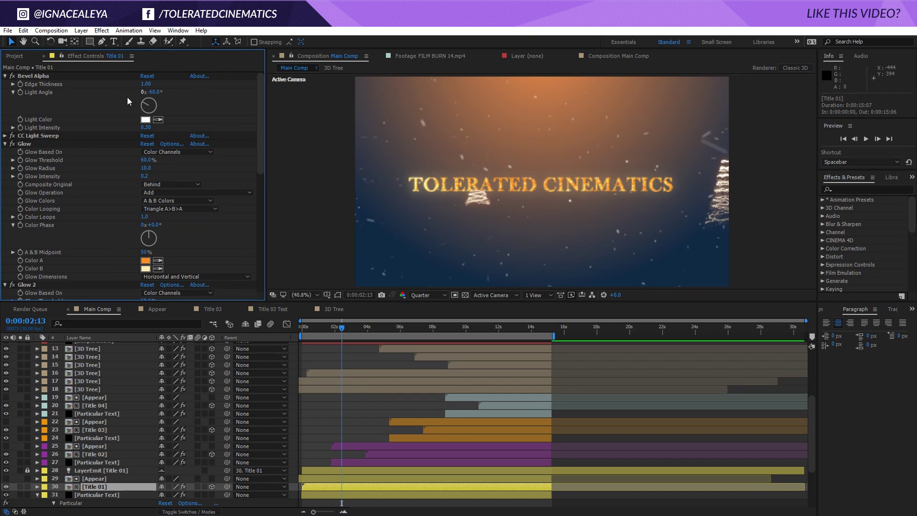
click(4, 136)
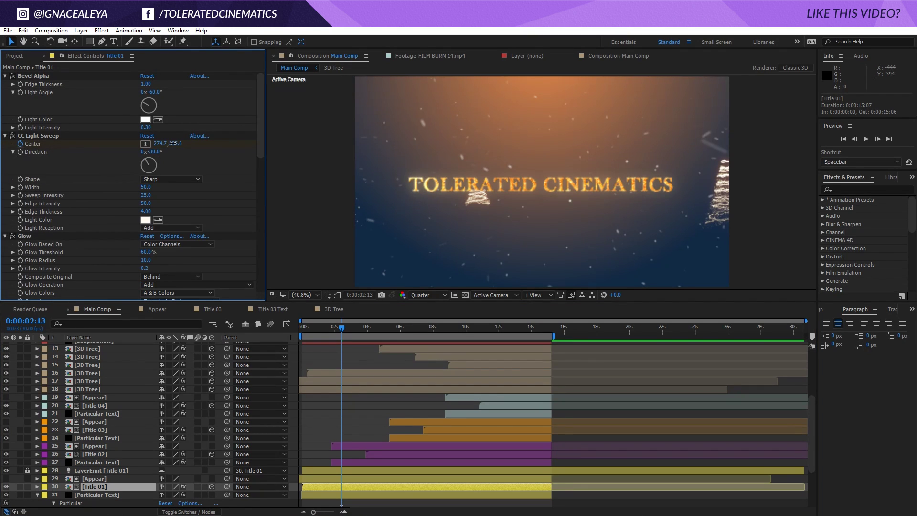
drag(173, 143, 454, 168)
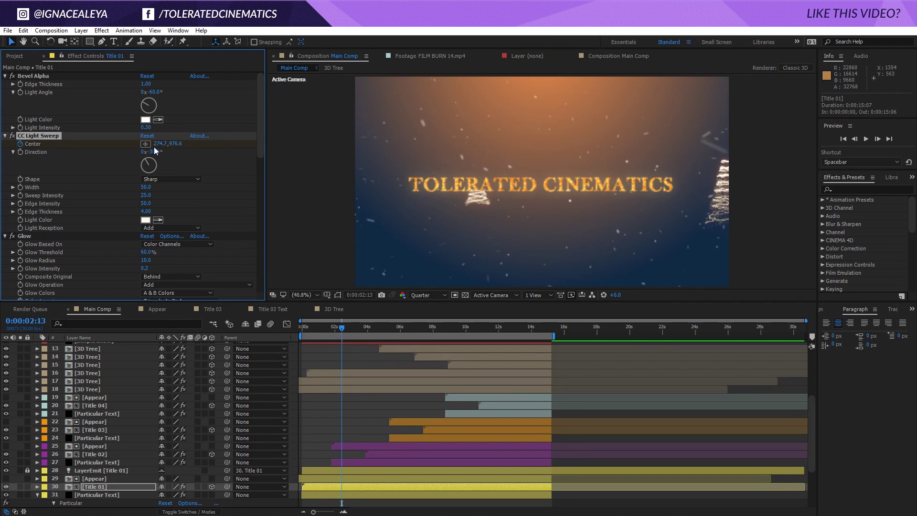
key(ctrl+z)
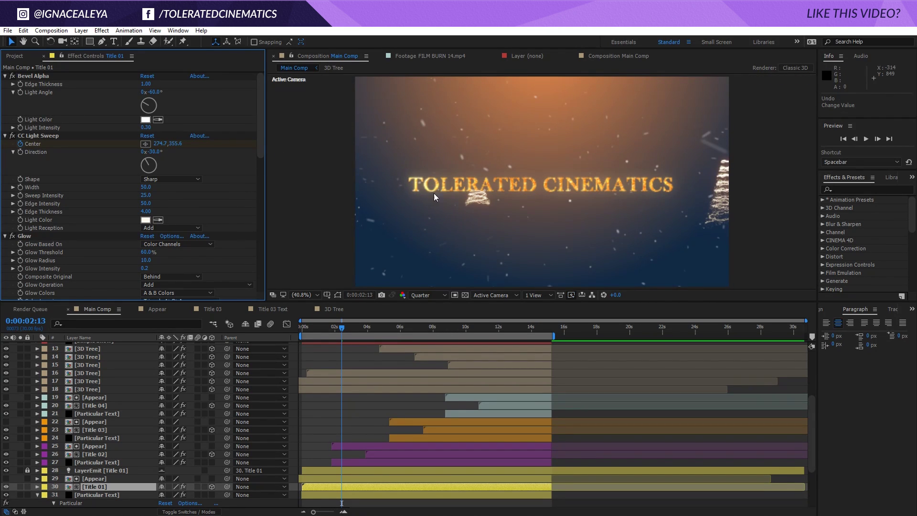
scroll(110, 443, up, 1)
scroll(110, 439, up, 3)
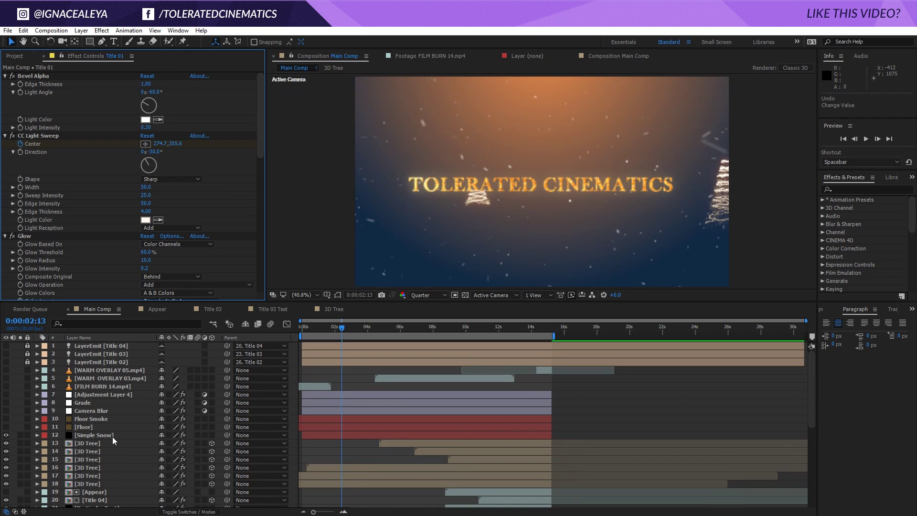
Turn on the Floor and Simple Snow layers and solo Floor.
click(102, 434)
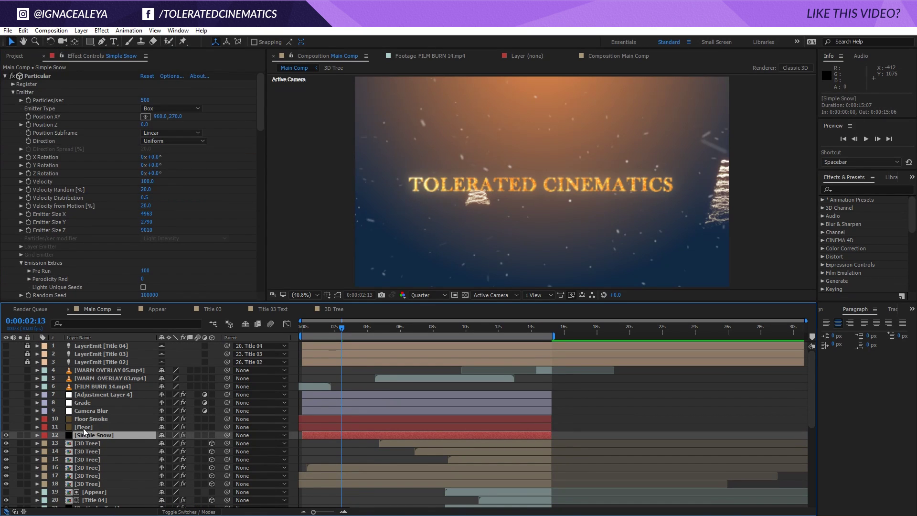
click(84, 427)
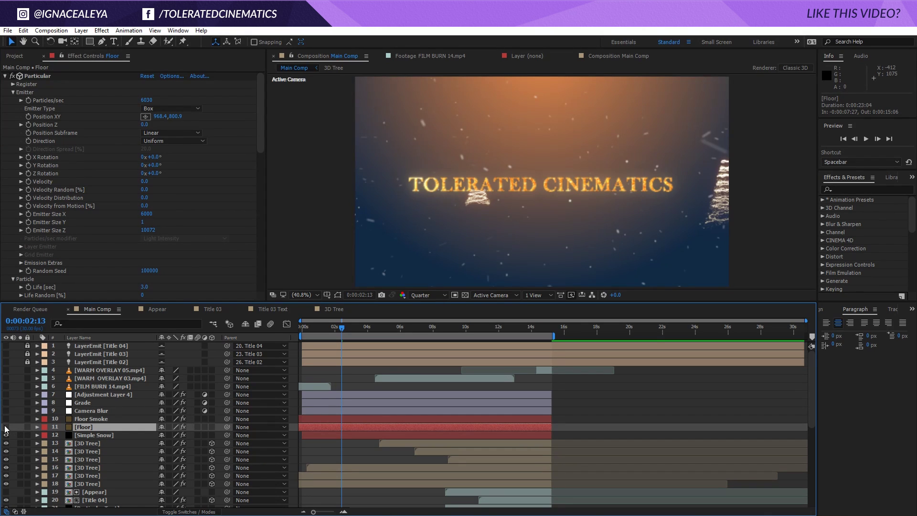
drag(6, 428, 6, 435)
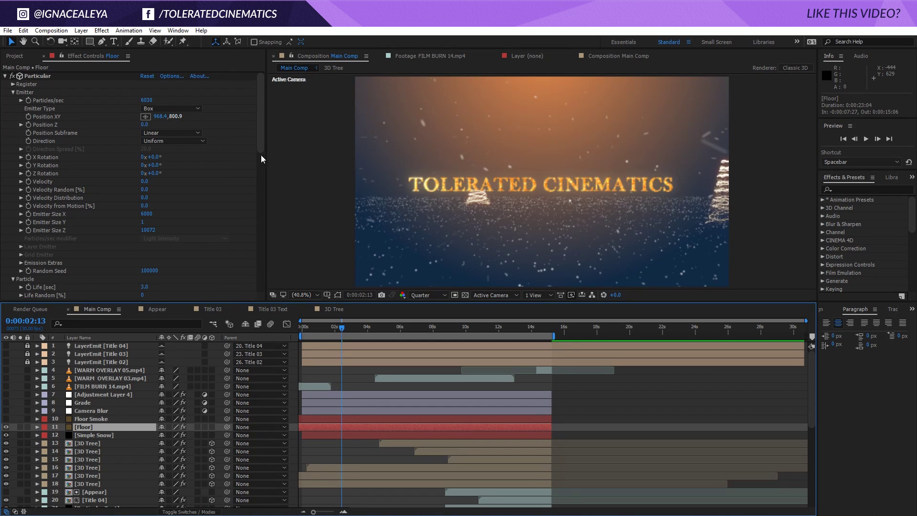
click(20, 427)
Play and scrub a preview of the soloed floor particles from near the start.
click(311, 329)
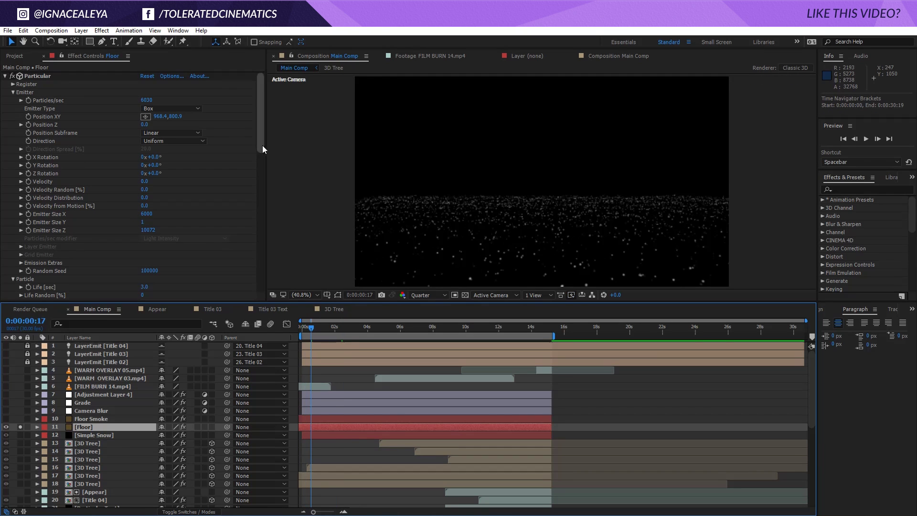
drag(263, 145, 260, 183)
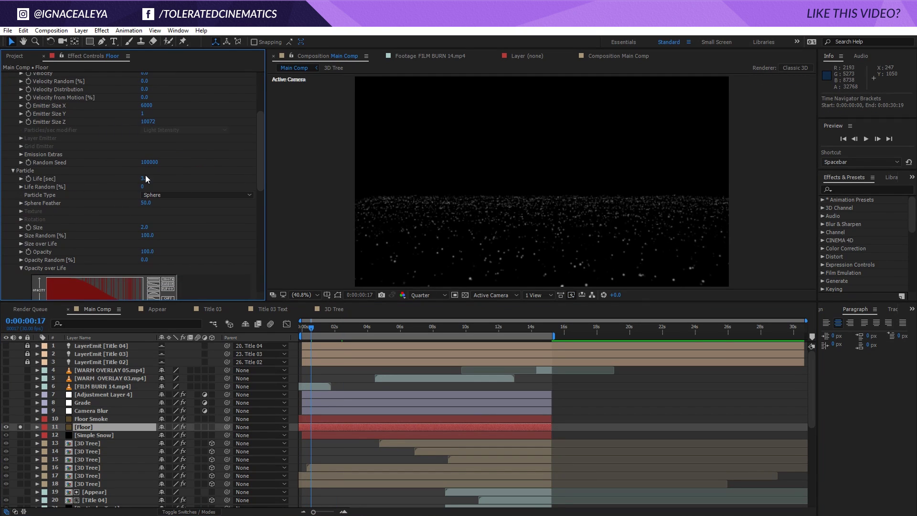
drag(259, 186, 259, 205)
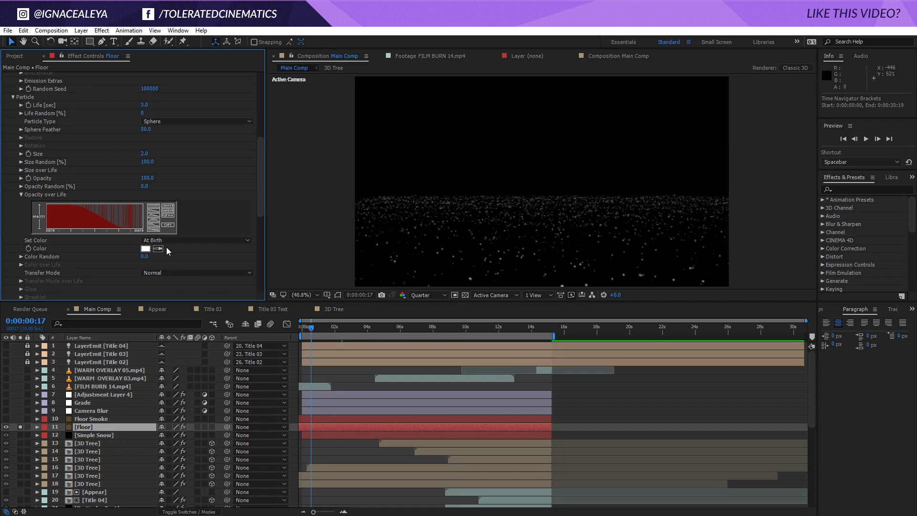
key(space)
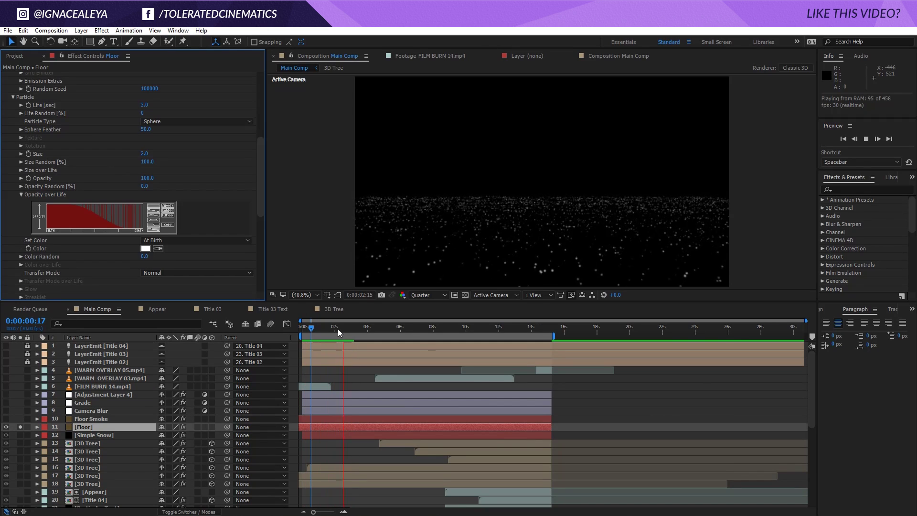
click(283, 332)
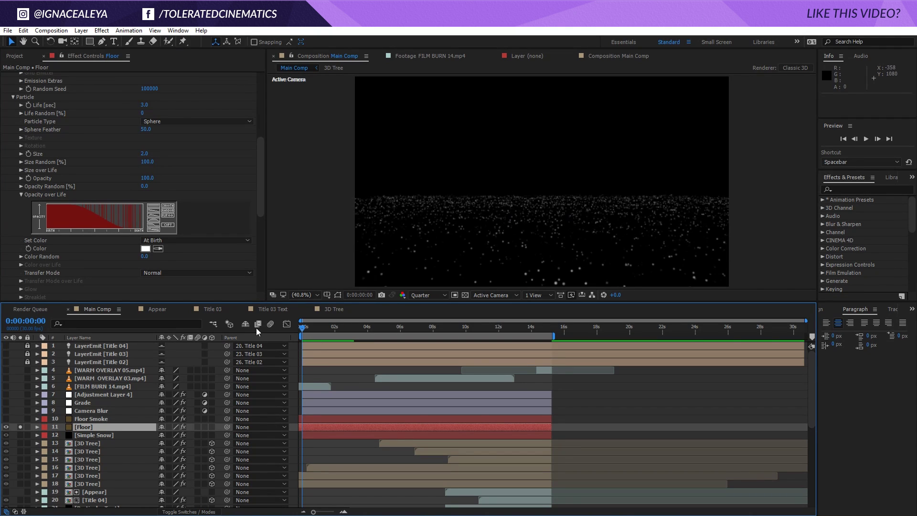
mouse_move(304, 333)
mouse_down()
mouse_move(350, 334)
mouse_move(302, 335)
mouse_up()
Unsolo Floor and turn on Floor Smoke, toggling its cloudlet mist to compare.
click(20, 427)
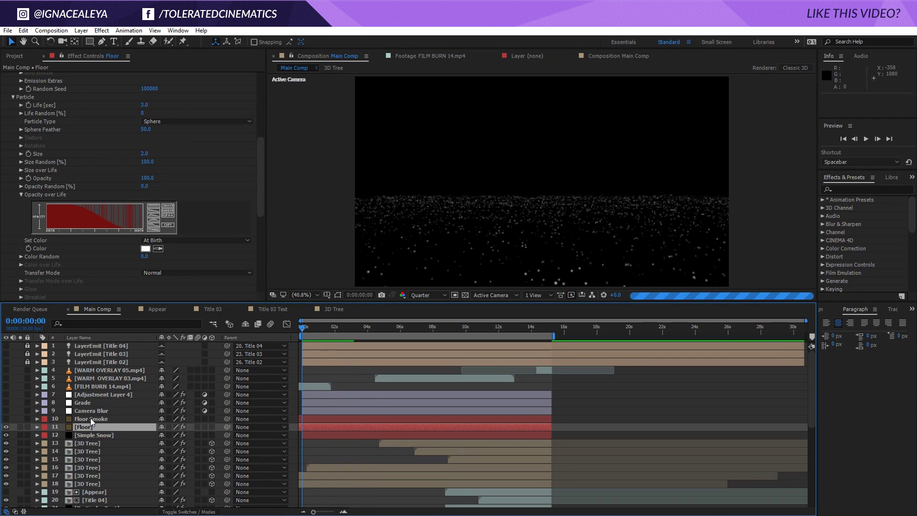
click(90, 418)
click(5, 419)
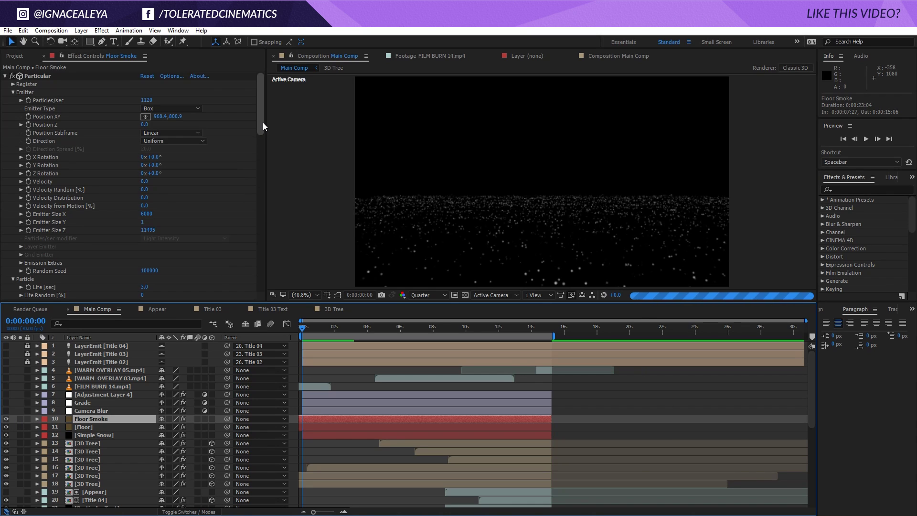
drag(263, 122, 254, 166)
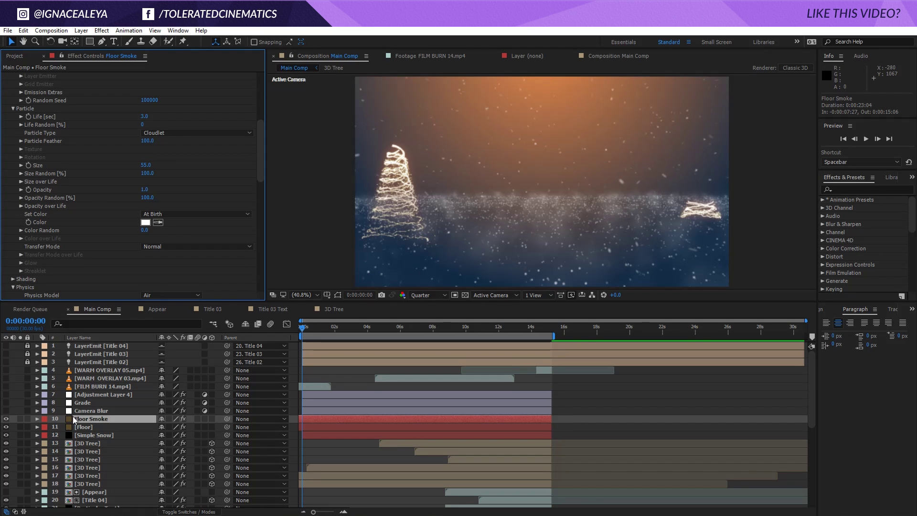
click(6, 419)
click(6, 419)
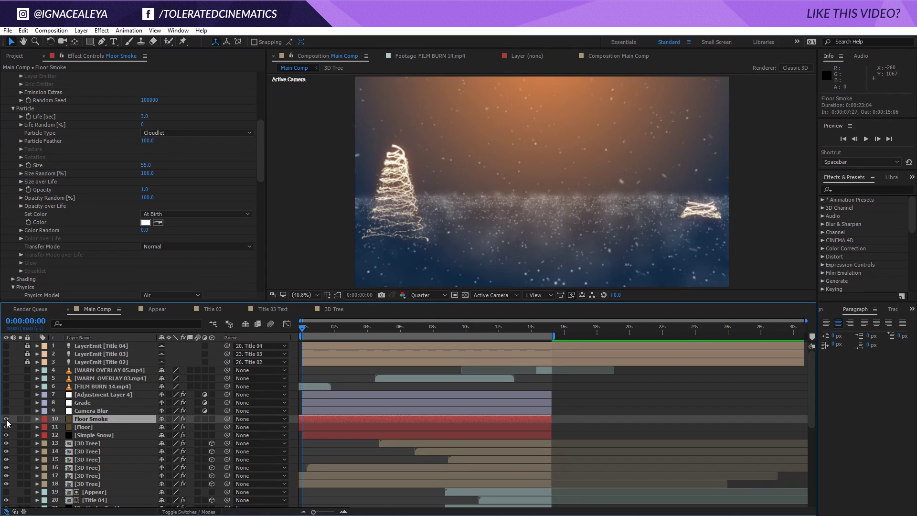
click(81, 411)
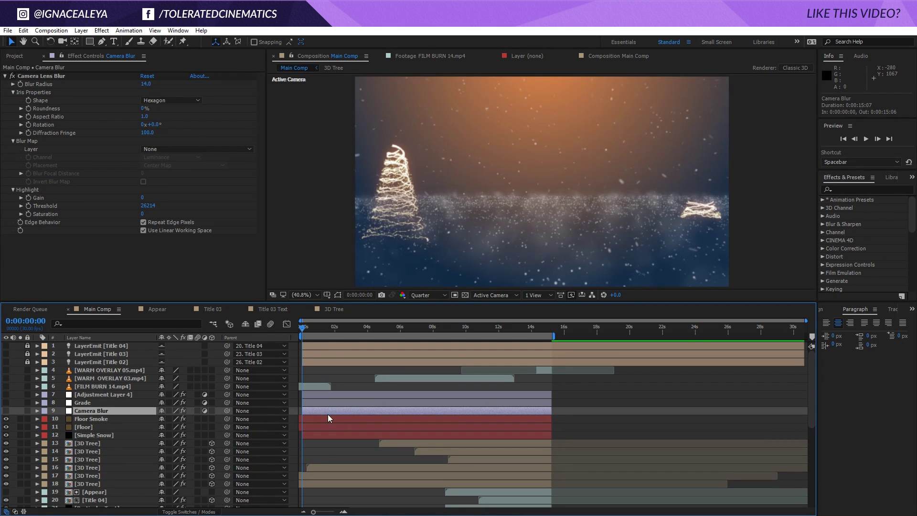
Turn on the Camera Blur layer with its 14.0-radius Camera Lens Blur.
click(30, 76)
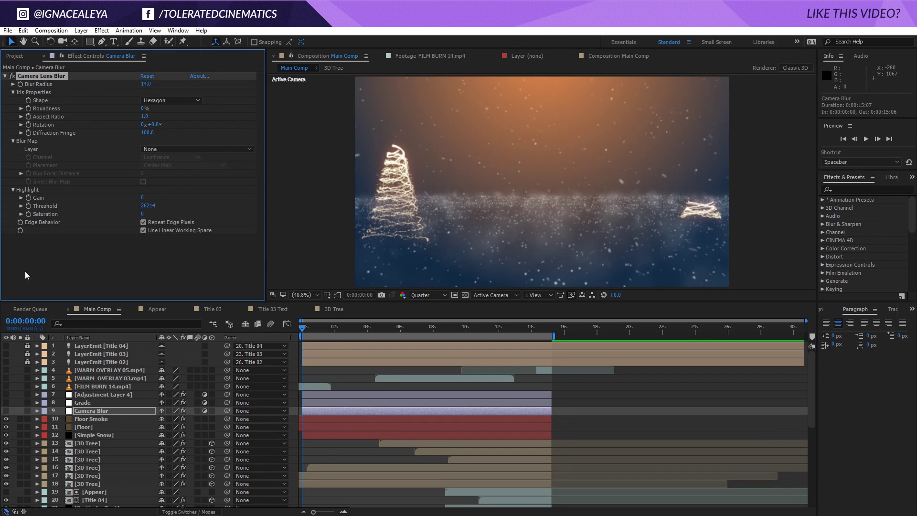
click(6, 411)
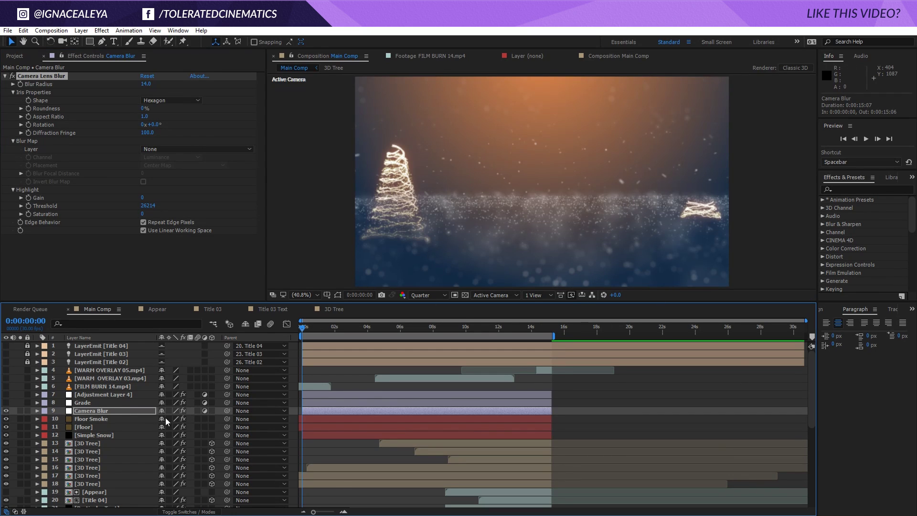
click(337, 297)
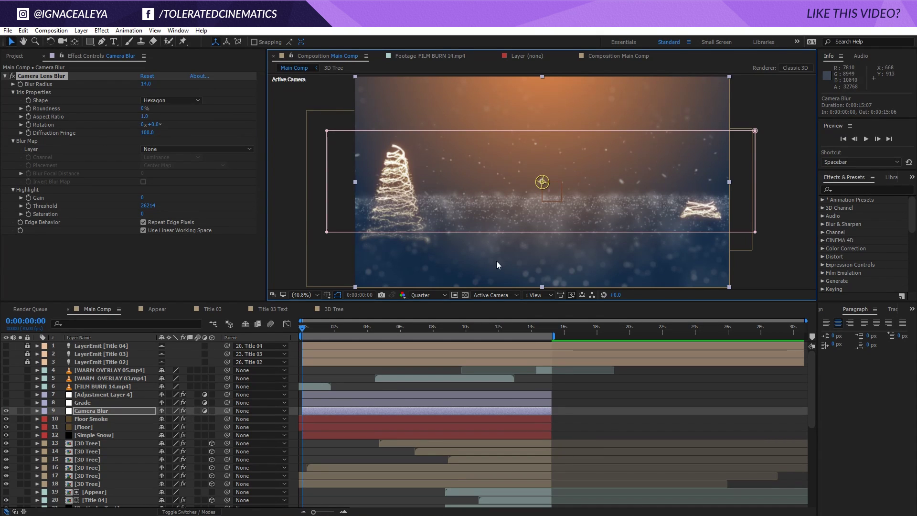
click(93, 402)
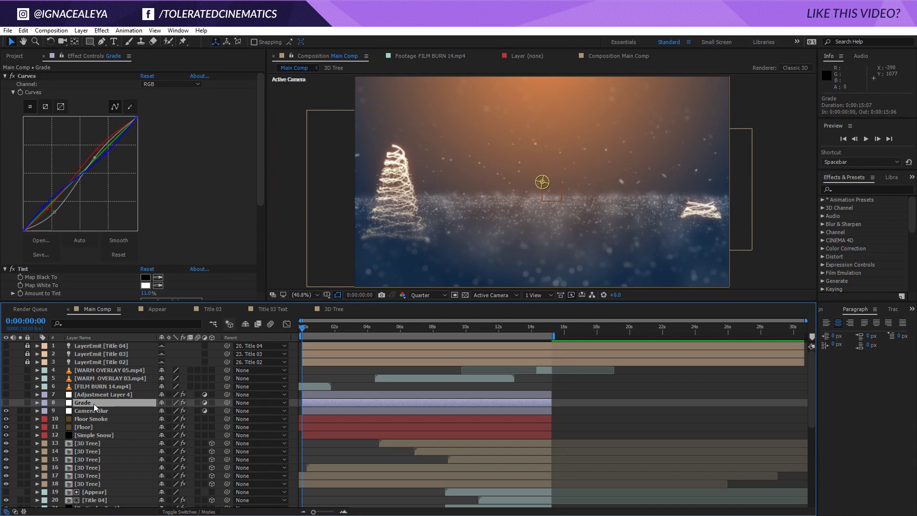
Turn on the Grade layer, toggling its Curves and Glow effects off and on to compare.
click(6, 402)
click(12, 76)
click(12, 76)
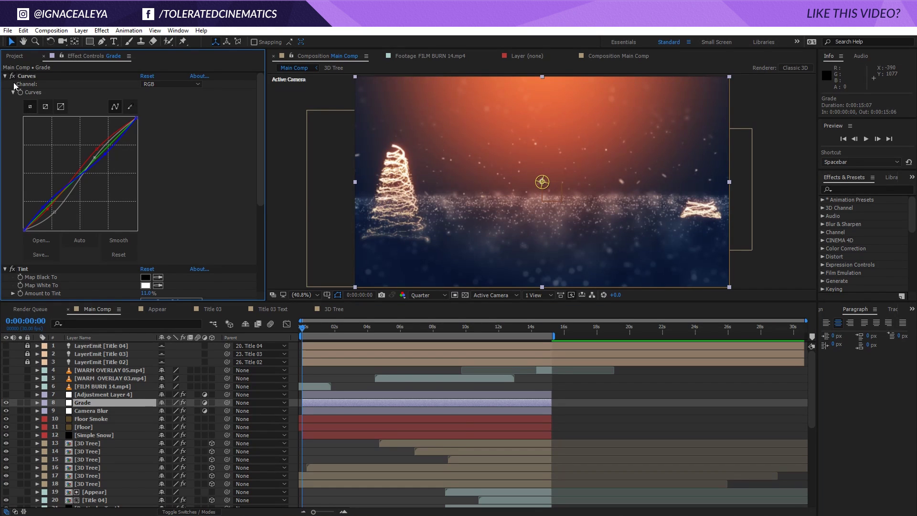
drag(258, 168, 260, 206)
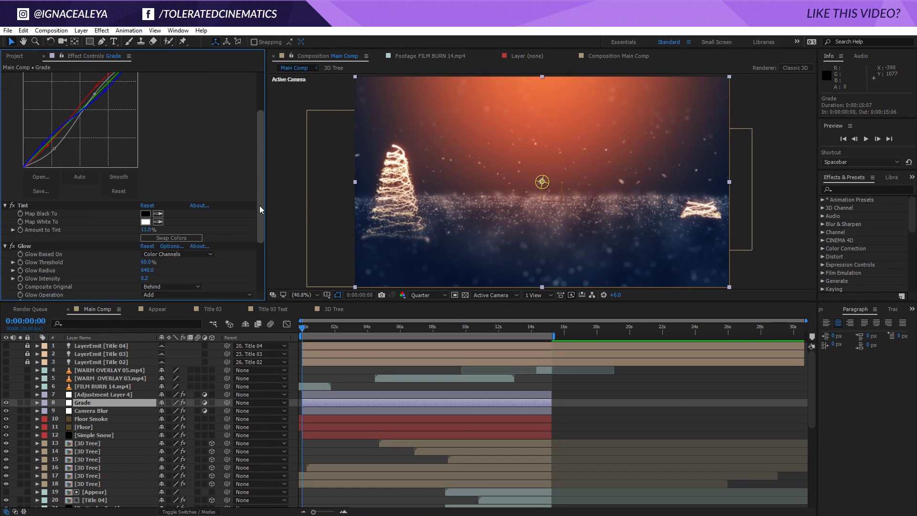
scroll(225, 216, down, 3)
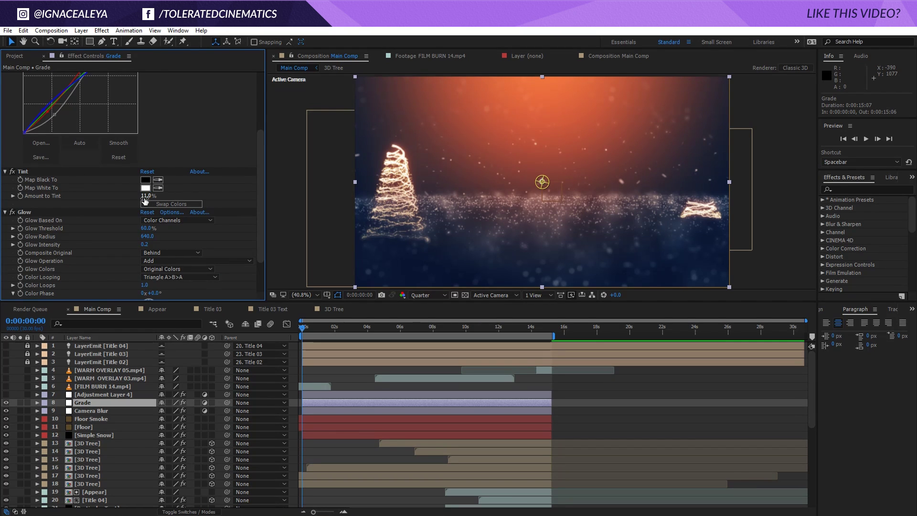
scroll(258, 200, down, 2)
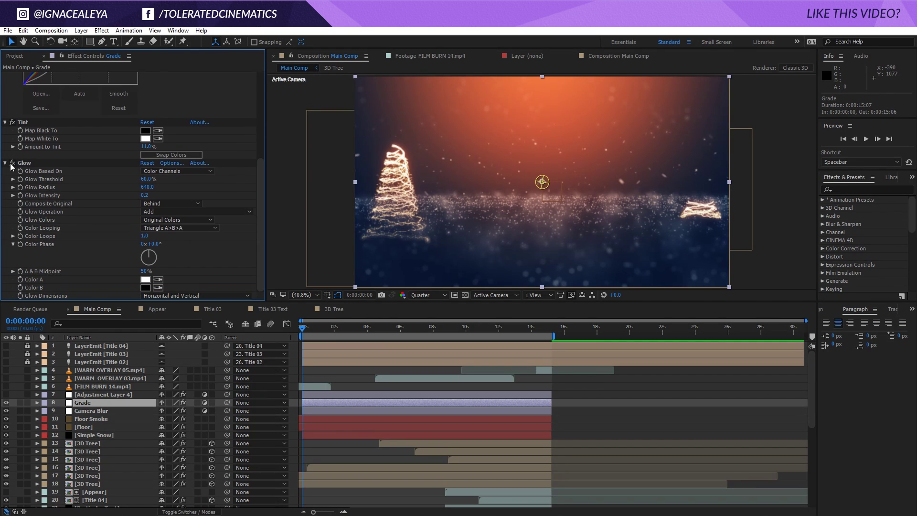
click(12, 163)
click(11, 163)
Turn on the vignette Adjustment Layer 4, toggling it once to compare.
click(105, 394)
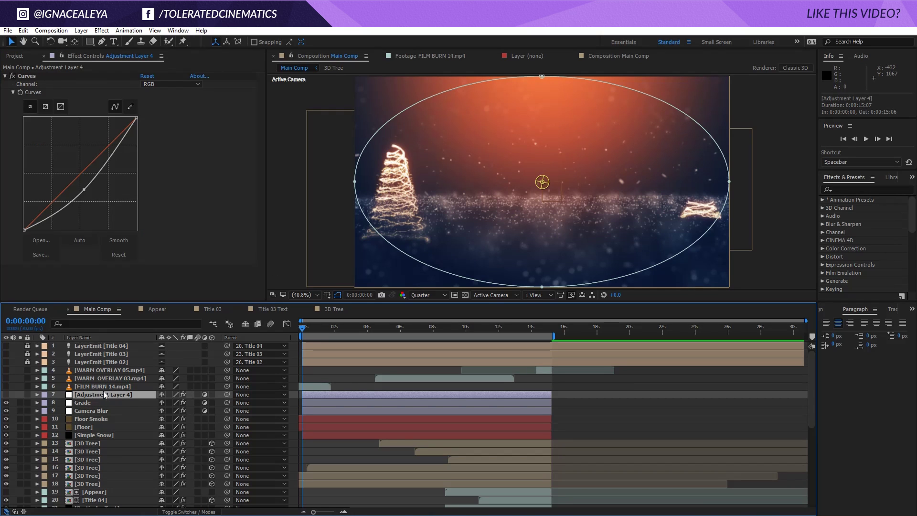
click(6, 395)
click(6, 395)
click(6, 395)
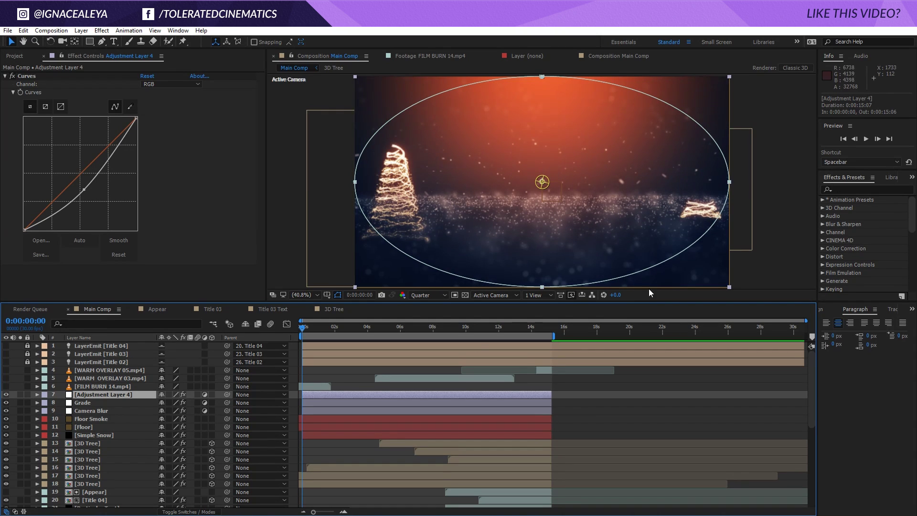
Turn on FILM BURN 14.mp4, WARM OVERLAY 03.mp4 and WARM OVERLAY 05.mp4.
click(103, 386)
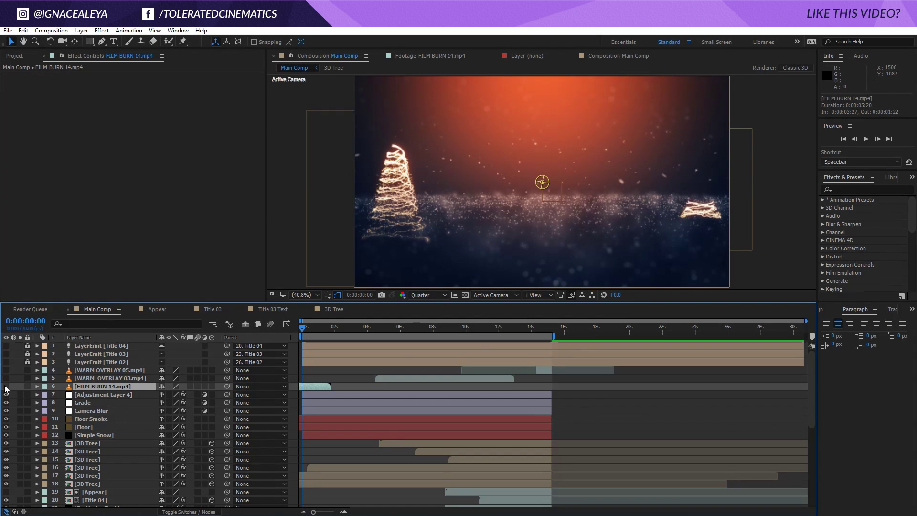
click(6, 386)
click(6, 378)
click(6, 370)
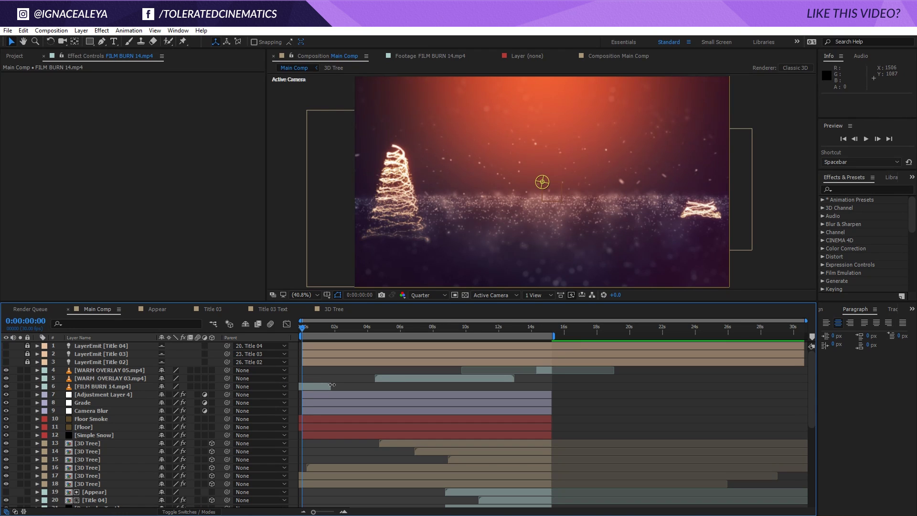
Scrub to about five seconds to preview the light-leak overlays, then return to the start.
click(317, 385)
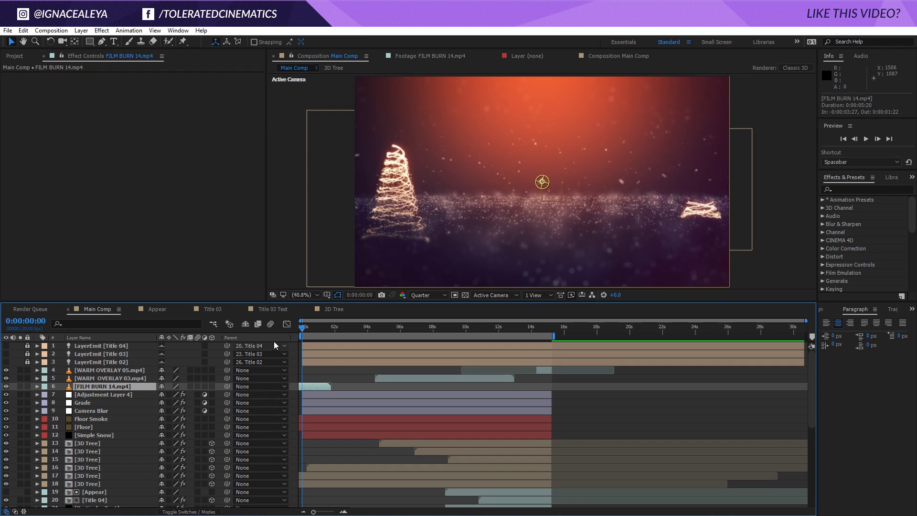
drag(310, 327, 326, 328)
key(Home)
click(396, 330)
key(Home)
click(125, 371)
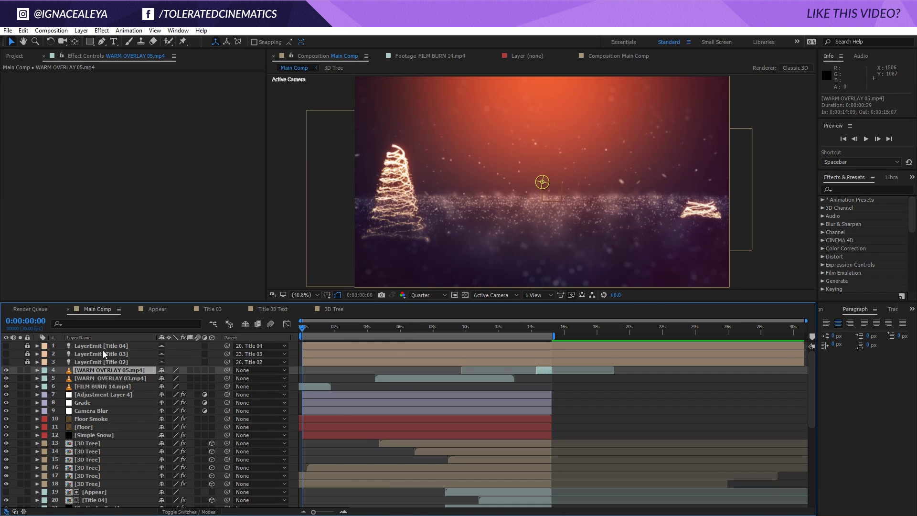
Inspect Particular Text's emitter settings and scrub the title animation to 0:00:03:14.
scroll(117, 430, down, 6)
key(u)
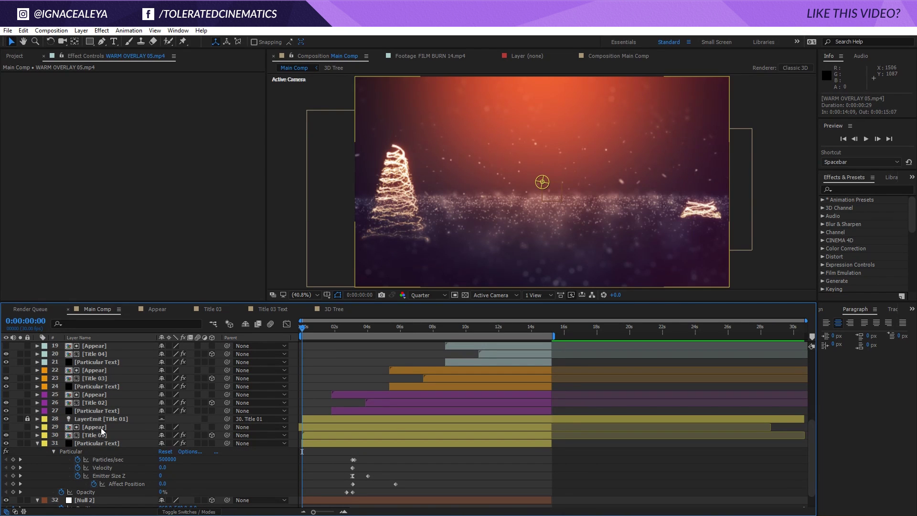
click(96, 443)
click(37, 443)
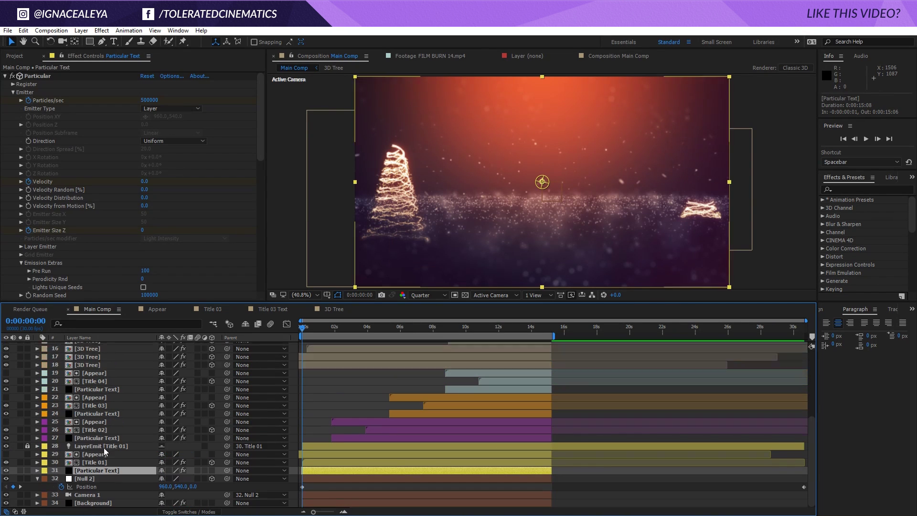
scroll(110, 456, up, 5)
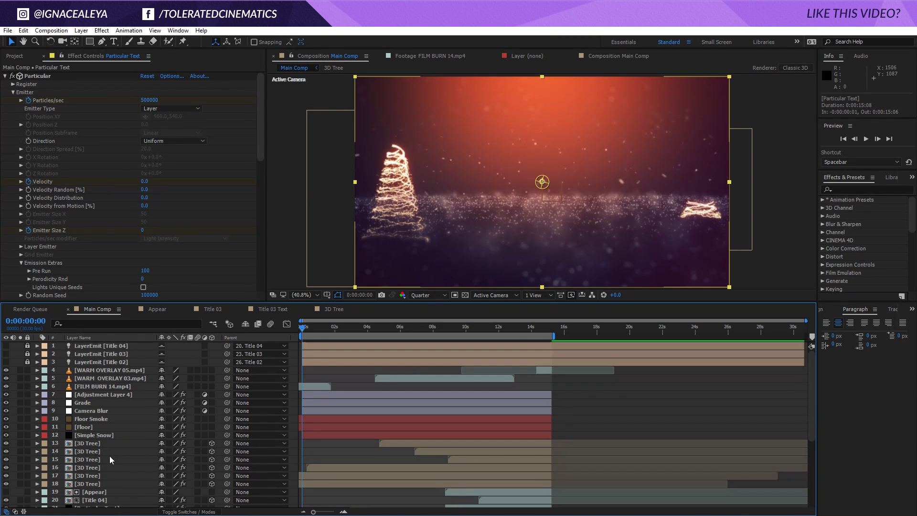
scroll(109, 452, down, 5)
scroll(108, 452, up, 5)
drag(310, 328, 348, 356)
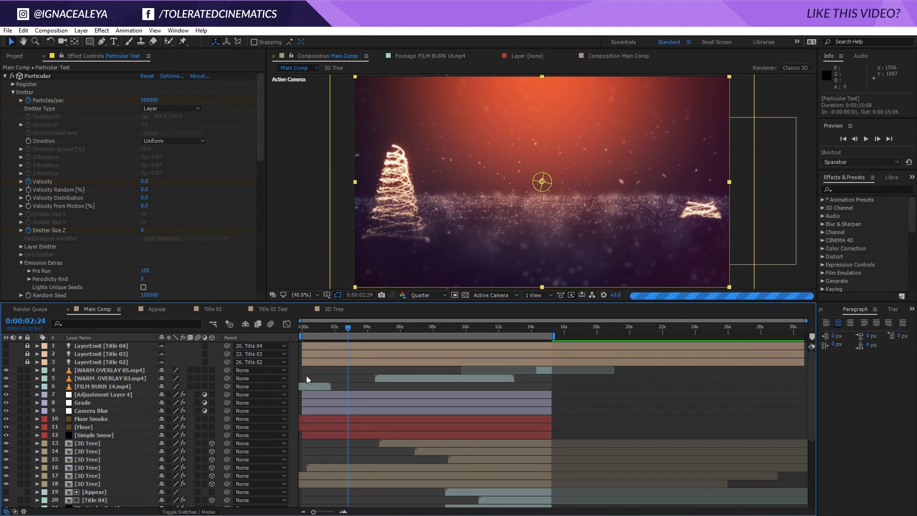
click(358, 328)
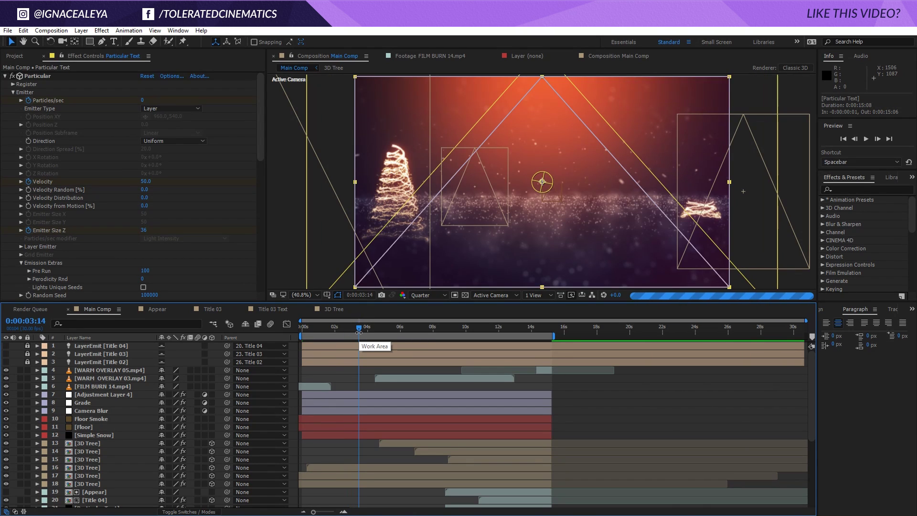